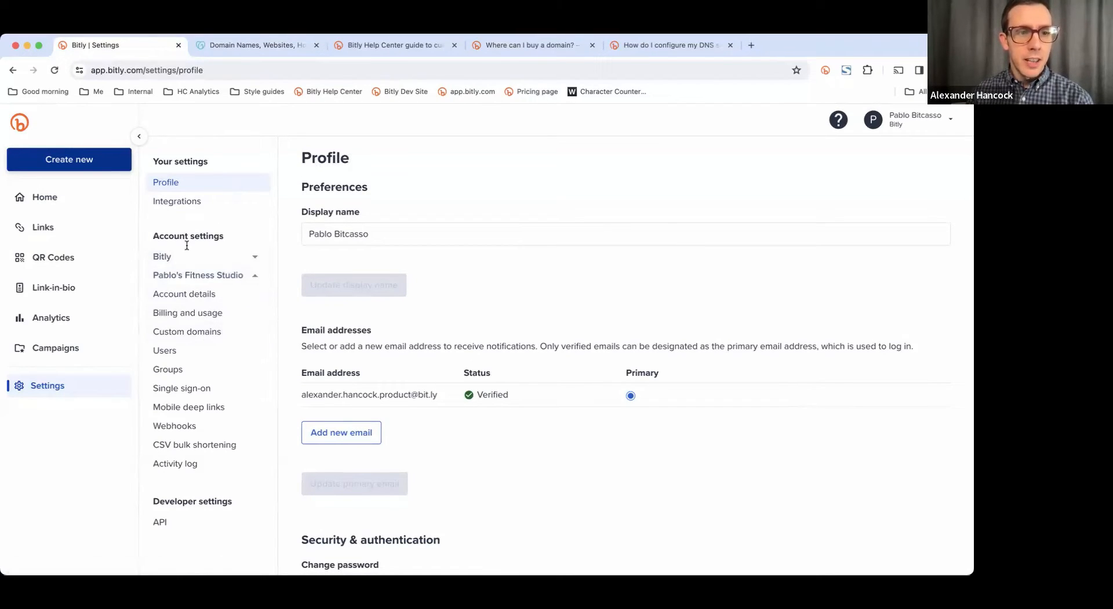
# Open the custom domains settings of Pablo's Fitness Studio and start adding a domain with the option to get one from Bitly
pyautogui.click(189, 339)
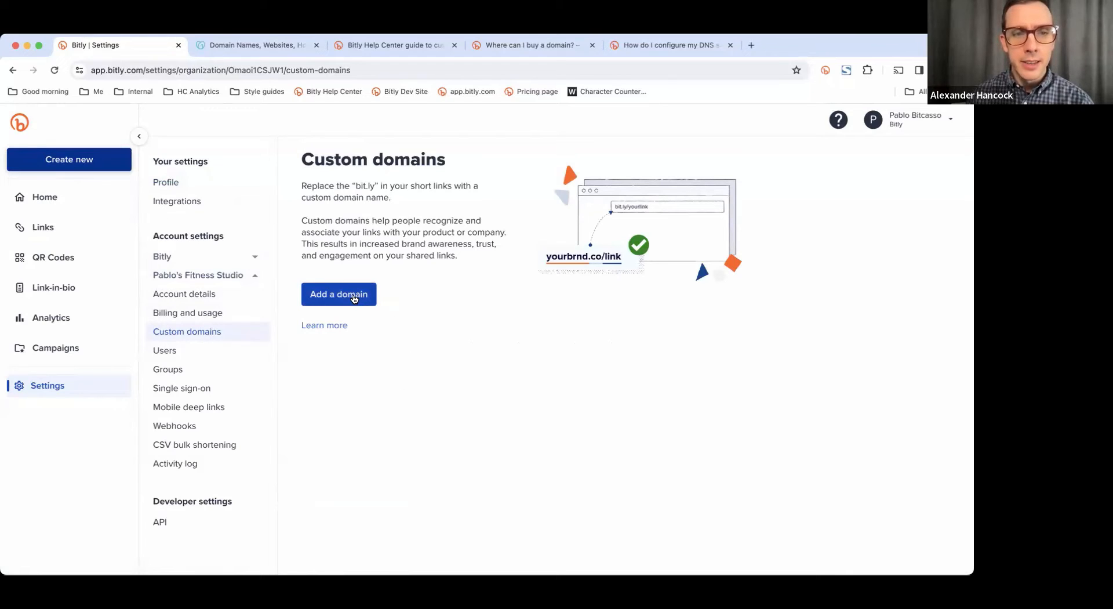
pyautogui.click(351, 296)
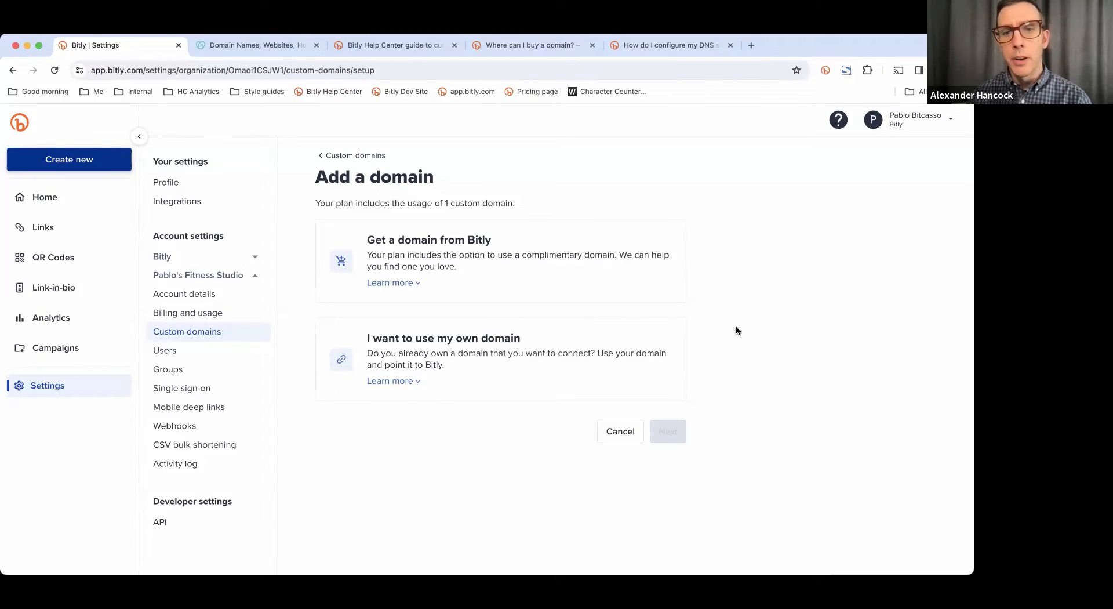
pyautogui.click(638, 256)
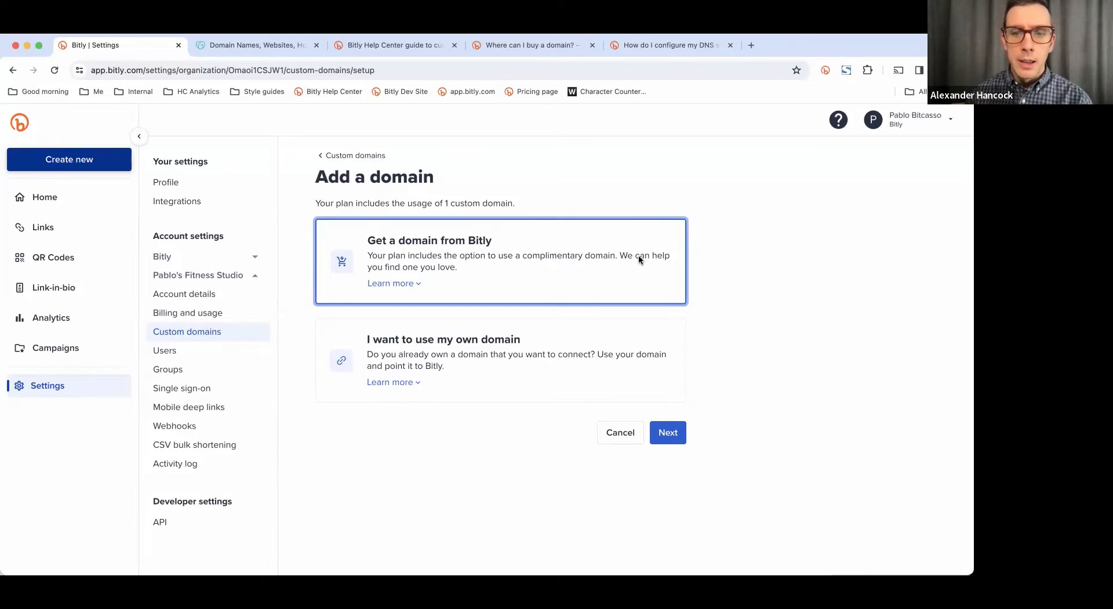
pyautogui.click(672, 434)
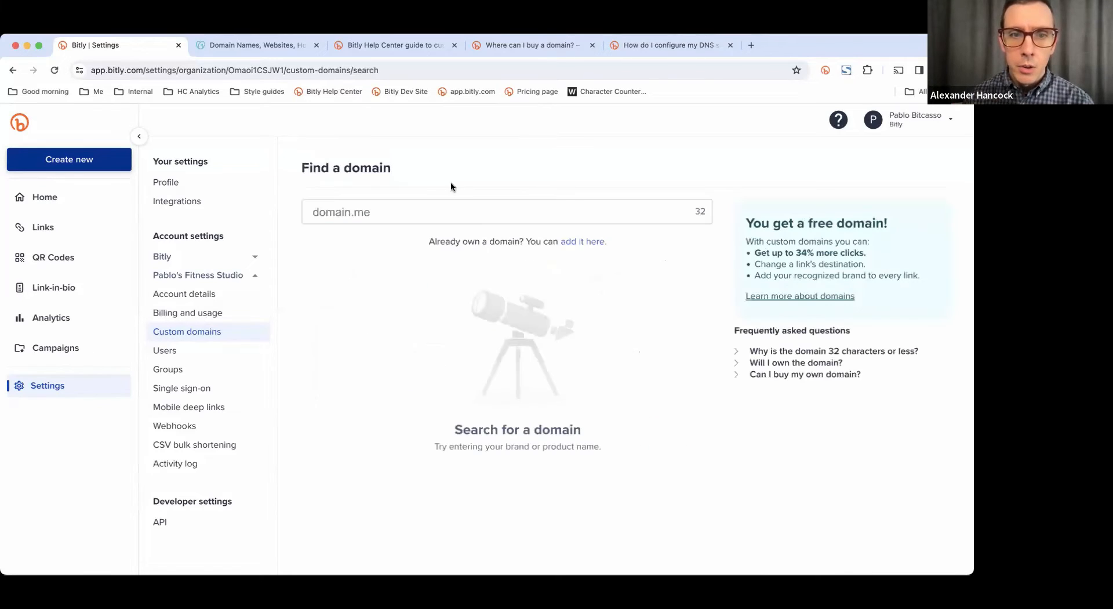
# Search the complimentary domains for "customdomain"
pyautogui.click(438, 212)
pyautogui.write('customdo')
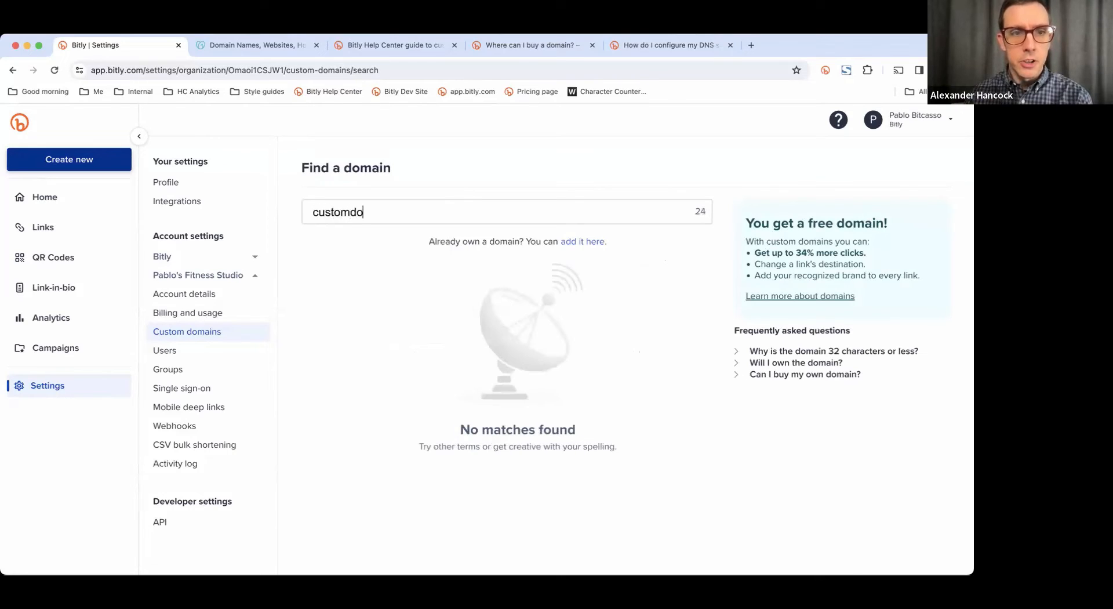
pyautogui.write('main')
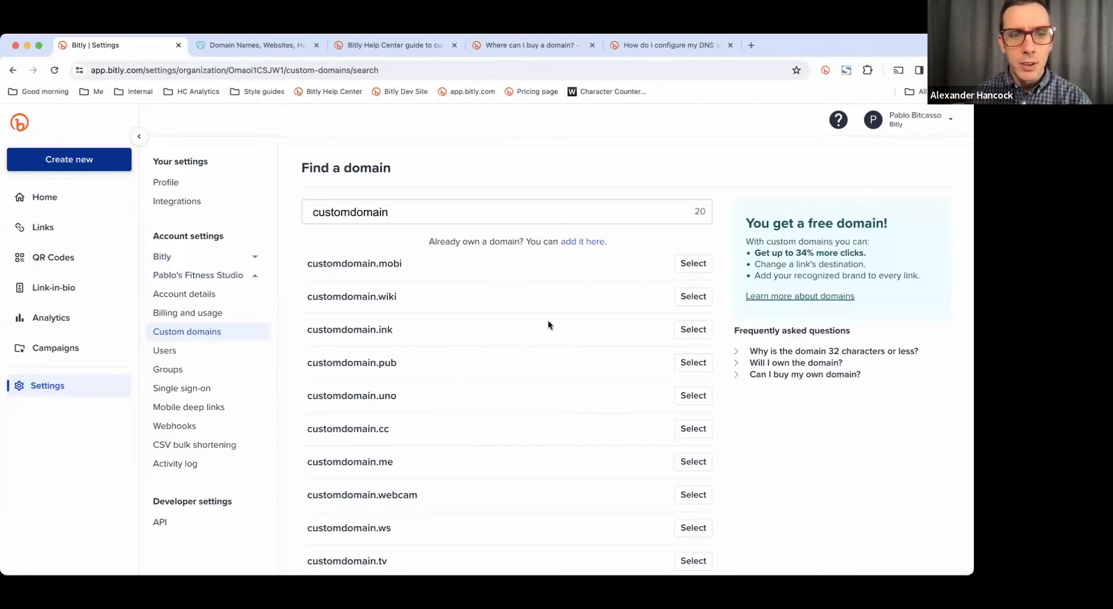
# Try selecting customdomain.wiki, cancel the selection and return to the custom domains overview
pyautogui.click(692, 298)
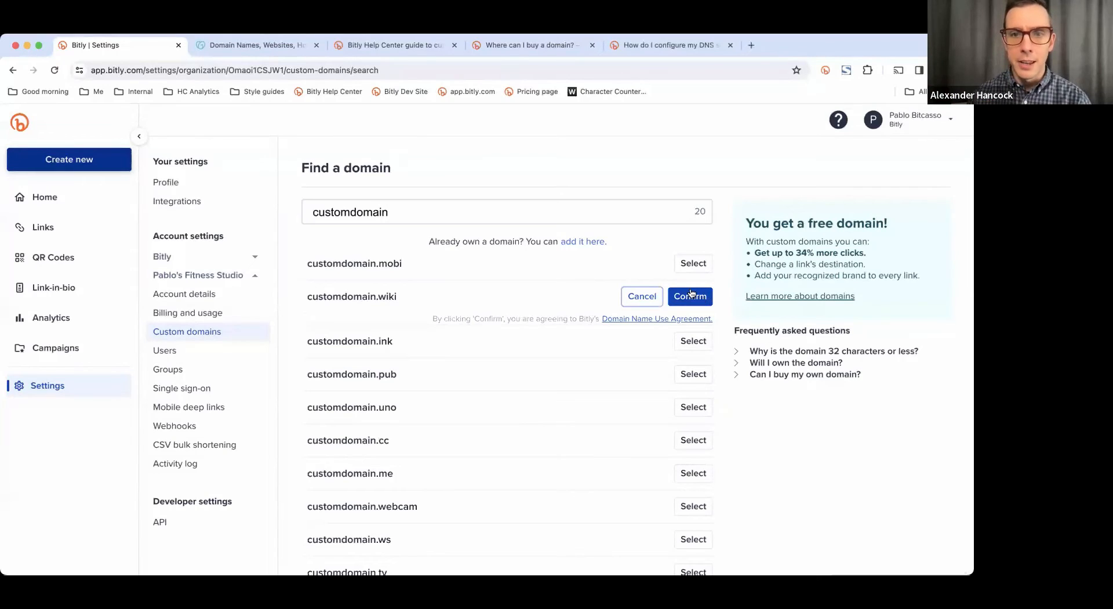
pyautogui.click(642, 297)
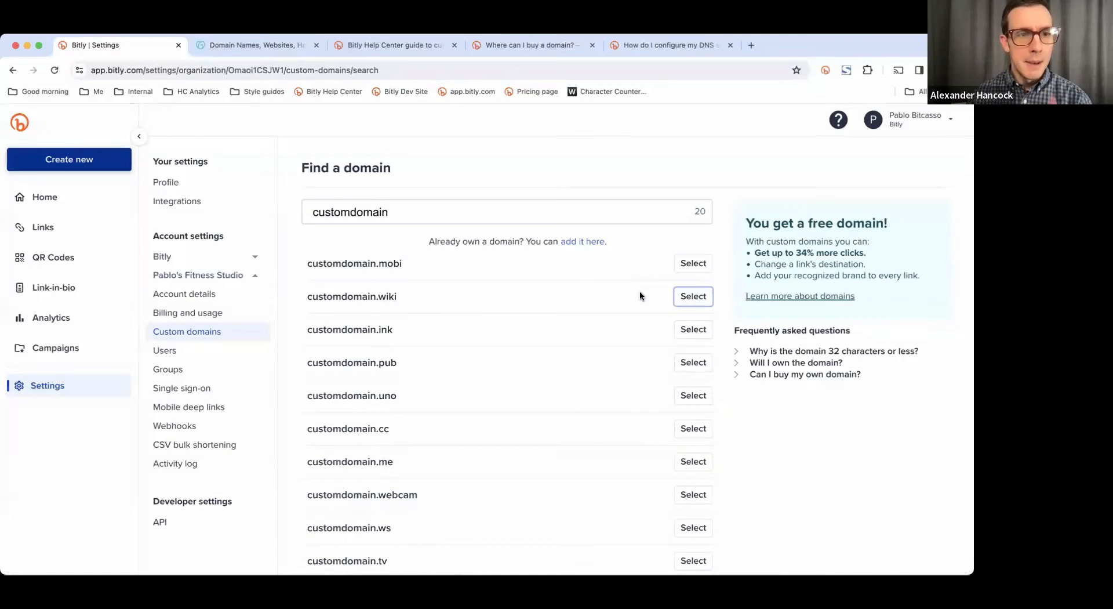
pyautogui.click(218, 331)
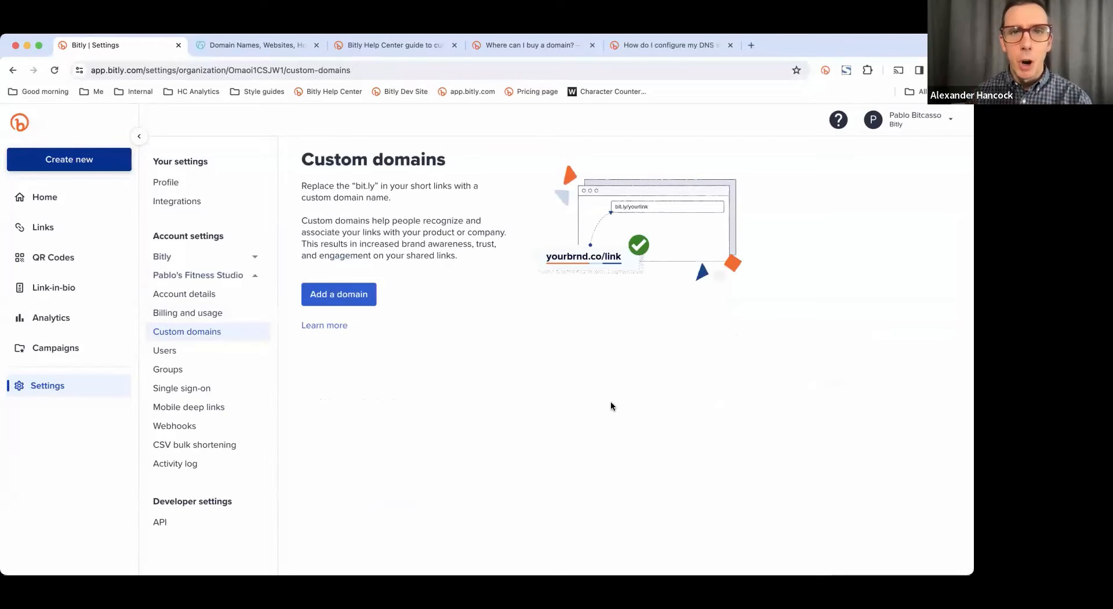
# Read the Bitly Help Center articles on how to buy a custom domain and which hosting providers sell one
pyautogui.click(421, 49)
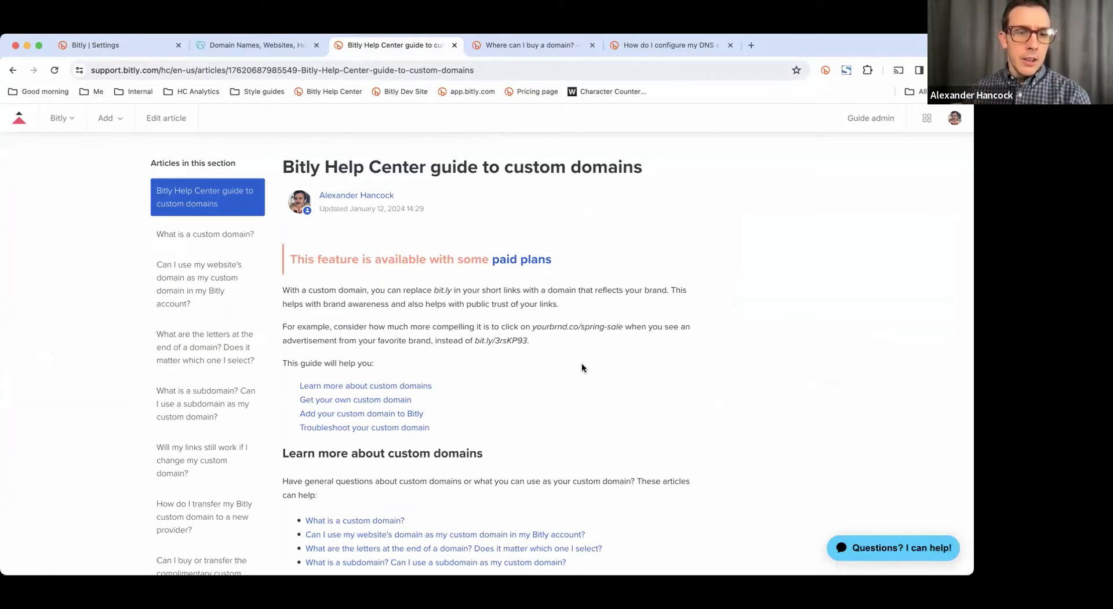
pyautogui.scroll(-2, 583, 360)
pyautogui.scroll(-5, 583, 363)
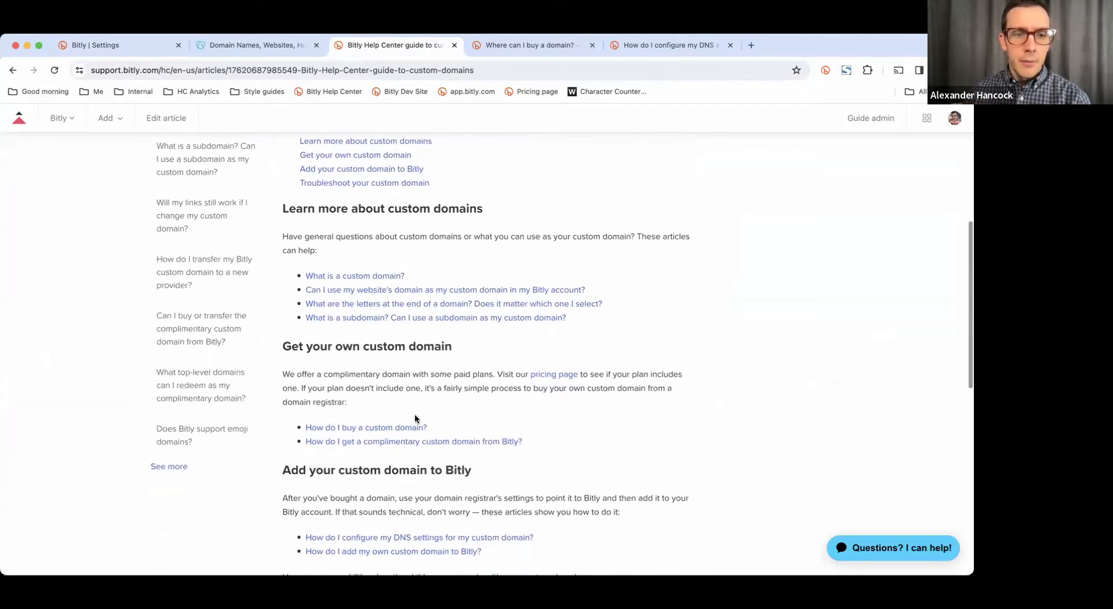
pyautogui.click(416, 432)
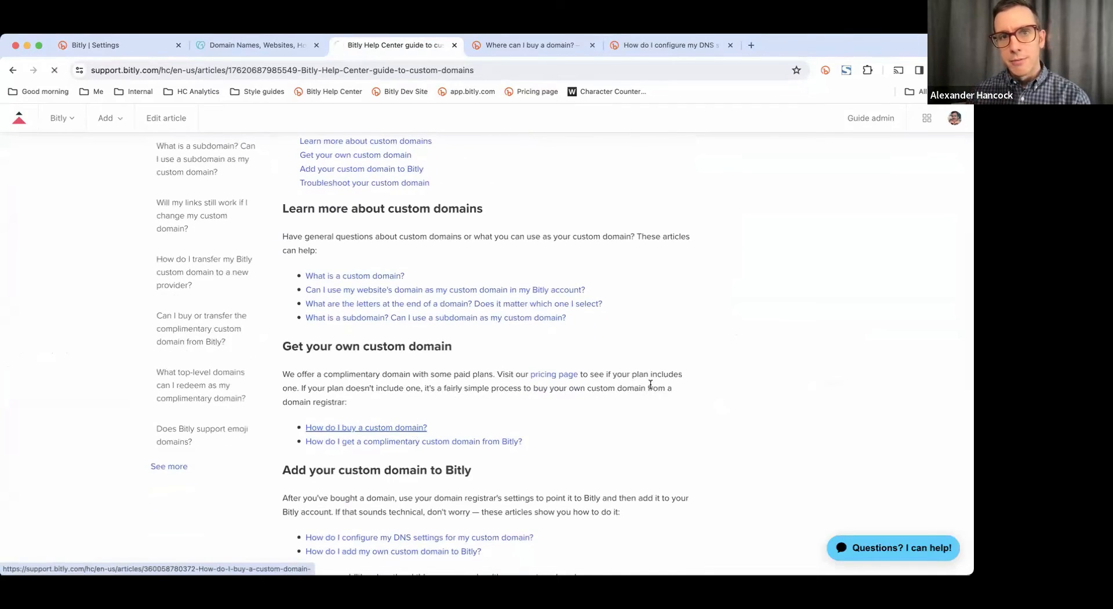
pyautogui.scroll(1, 672, 348)
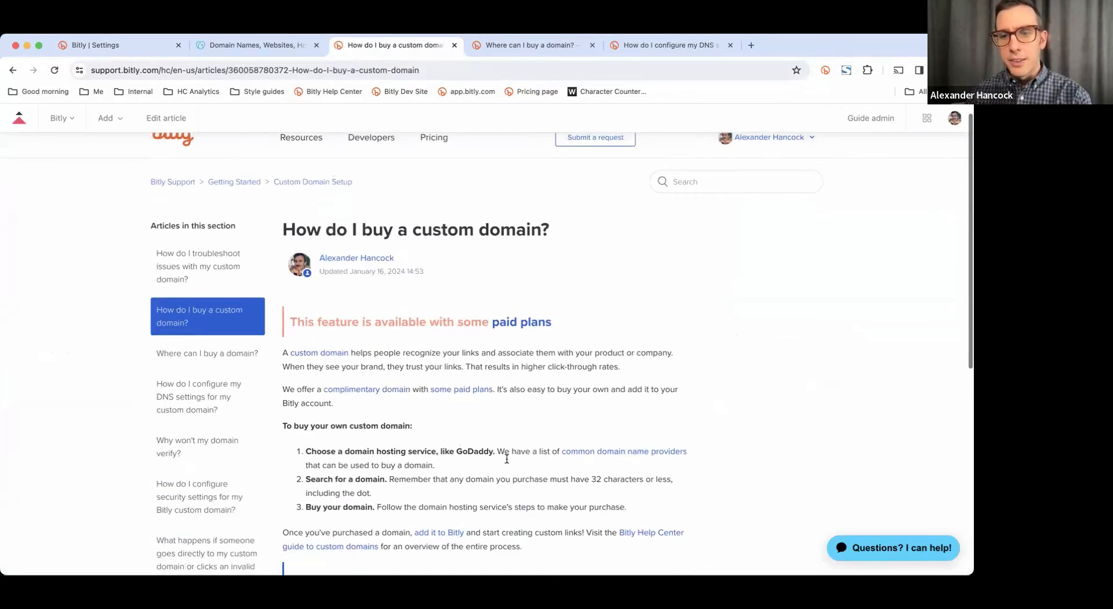
pyautogui.click(527, 48)
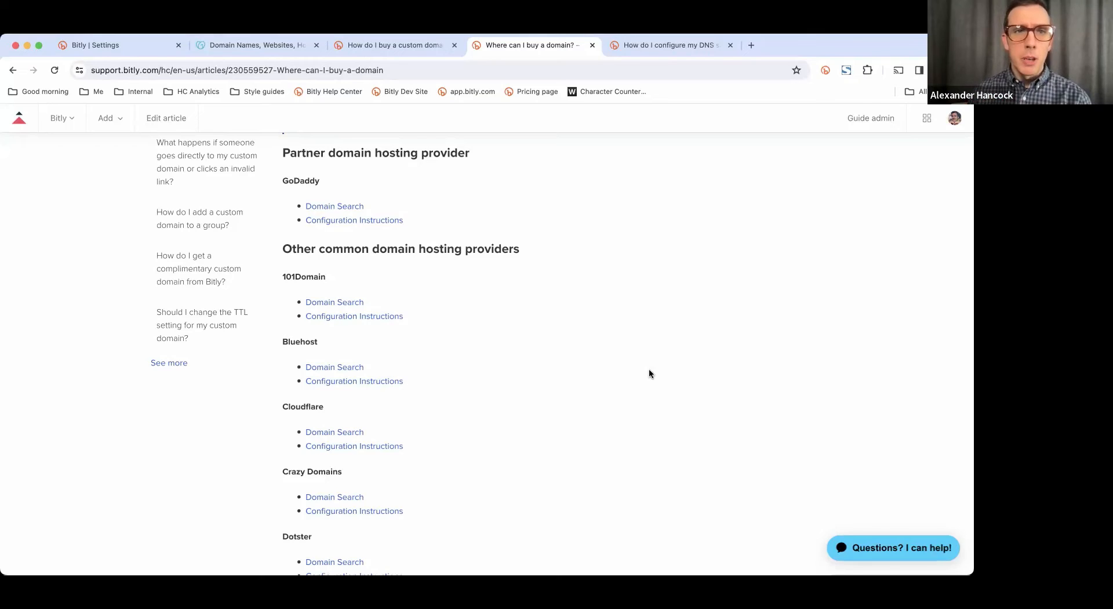
# Switch to GoDaddy, go to the account's products and open the DNS management of the pablo.fit domain
pyautogui.click(291, 45)
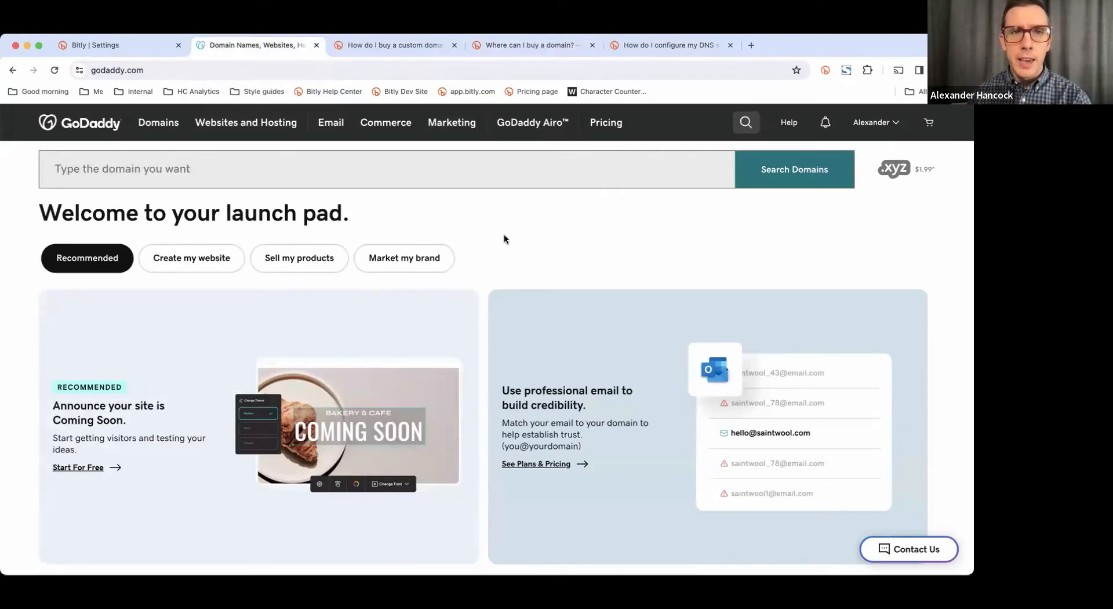
pyautogui.click(888, 124)
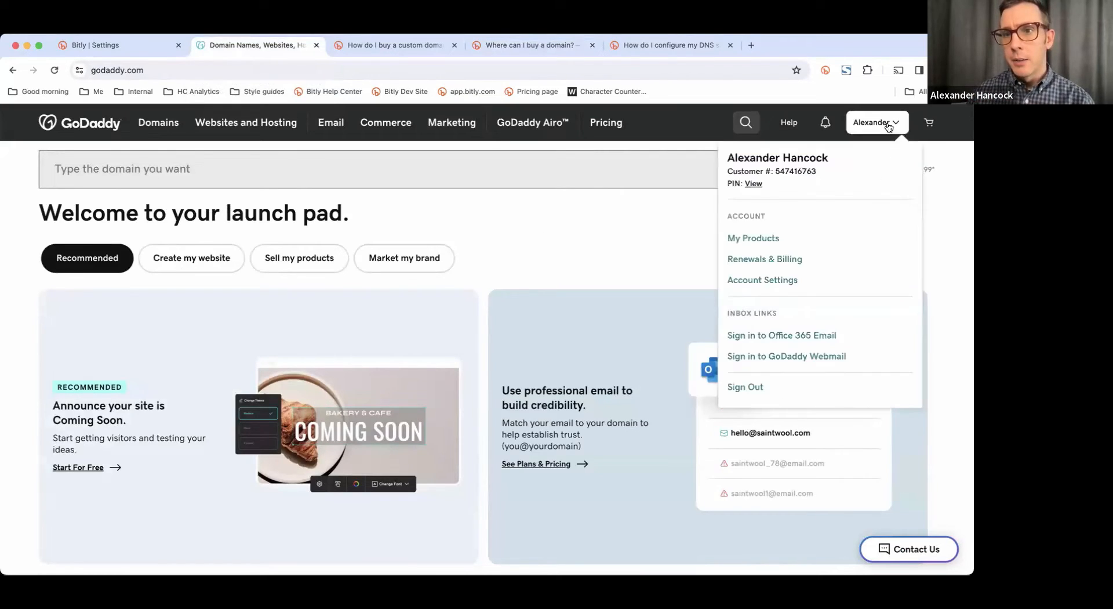
pyautogui.click(759, 240)
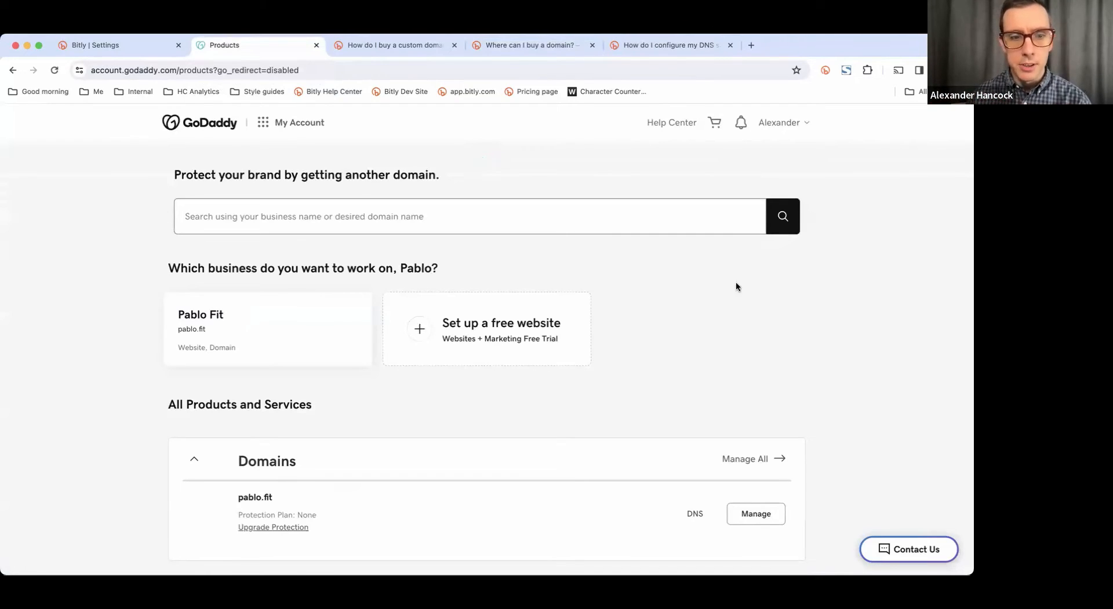
pyautogui.scroll(-3, 729, 287)
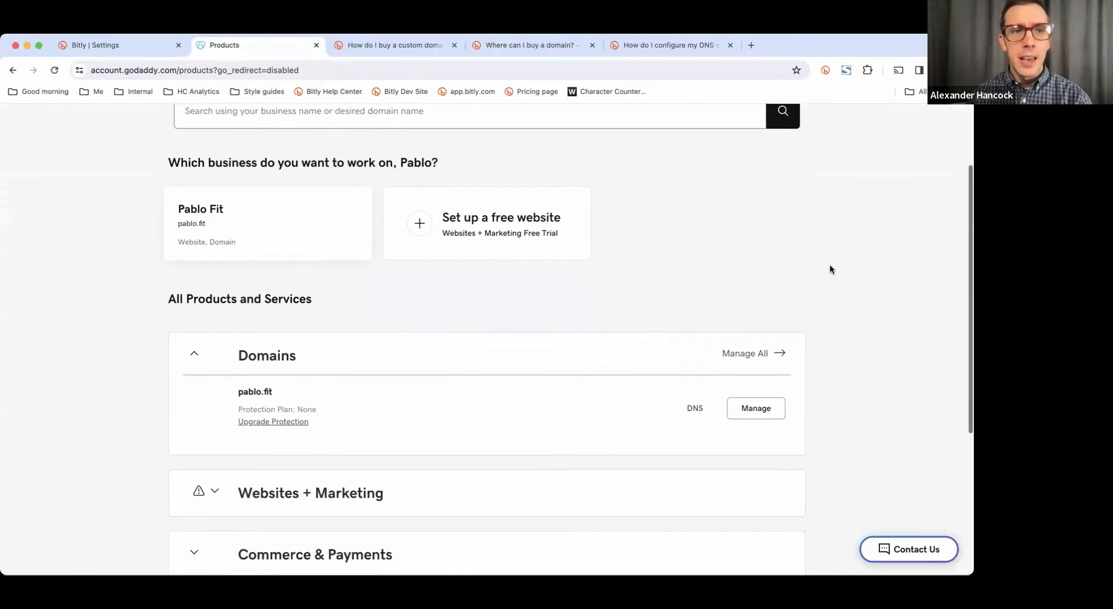
pyautogui.scroll(-1, 830, 269)
pyautogui.scroll(-3, 830, 269)
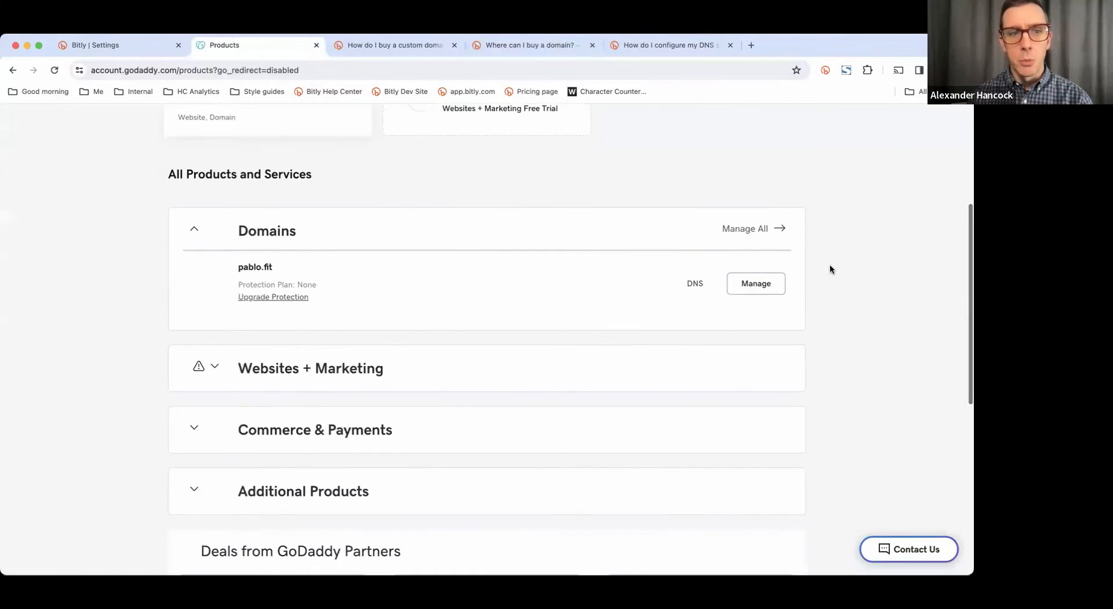
pyautogui.scroll(-1, 829, 270)
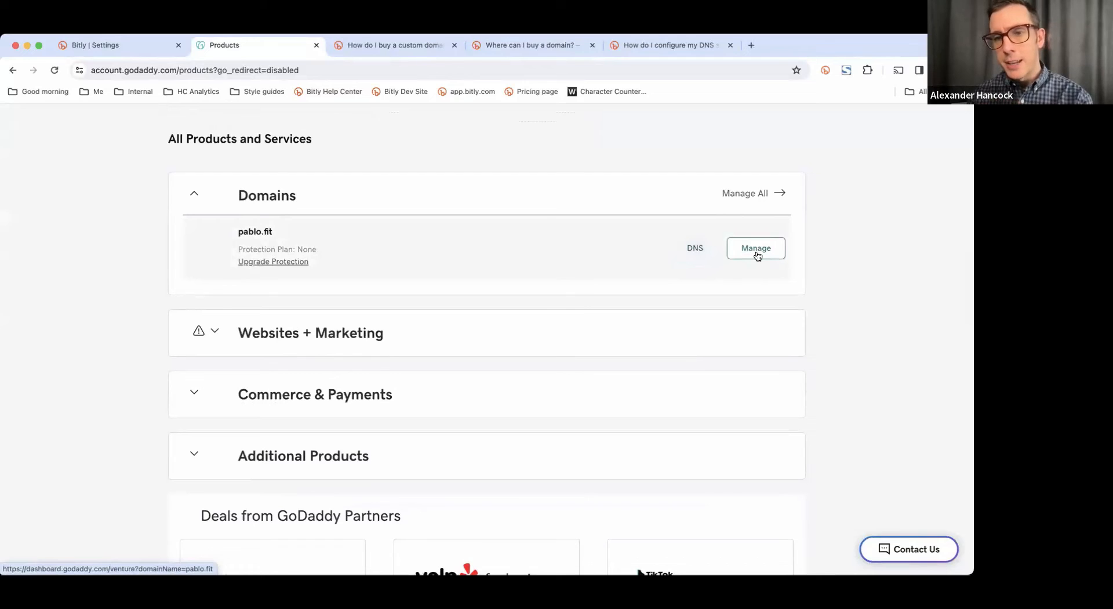
pyautogui.click(705, 253)
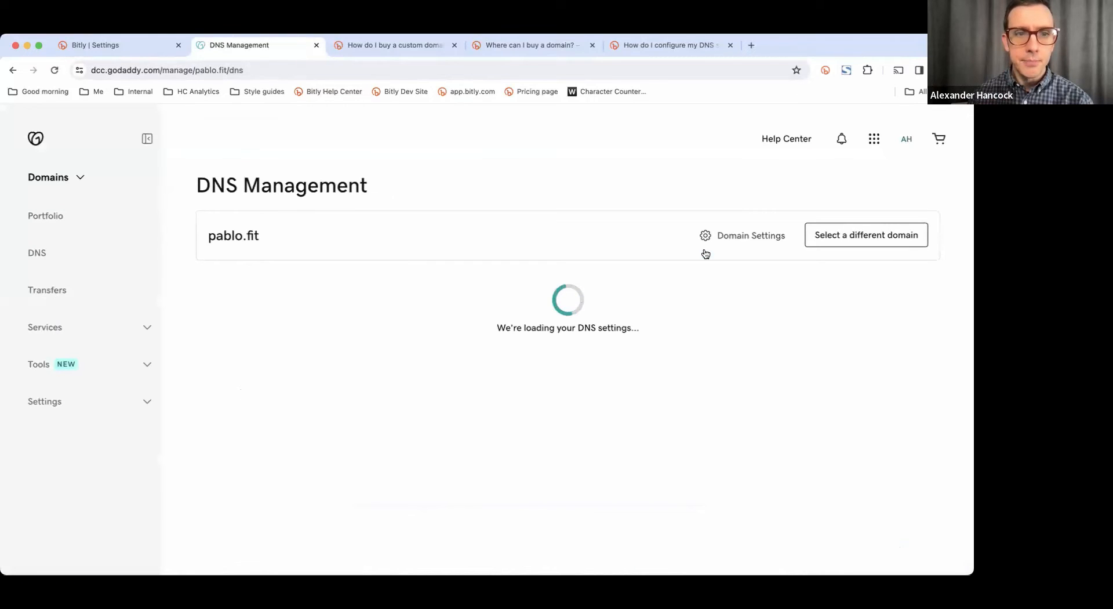
# Set the value of the existing @ A record to 67.199.248.12, copied from Bitly's DNS configuration article, and save the record
pyautogui.scroll(-3, 719, 280)
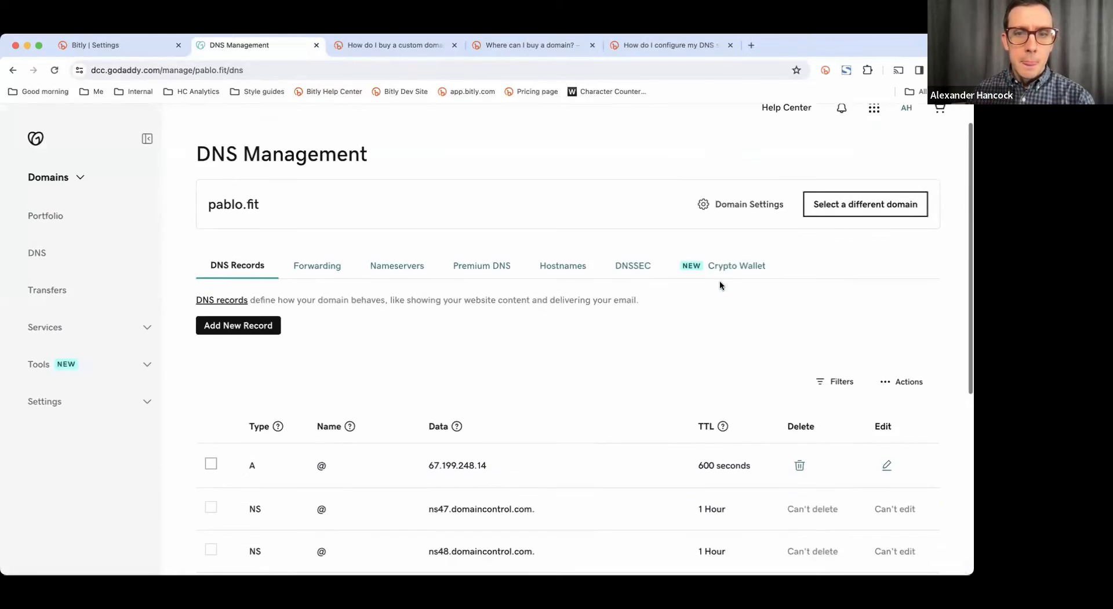
pyautogui.scroll(-5, 715, 229)
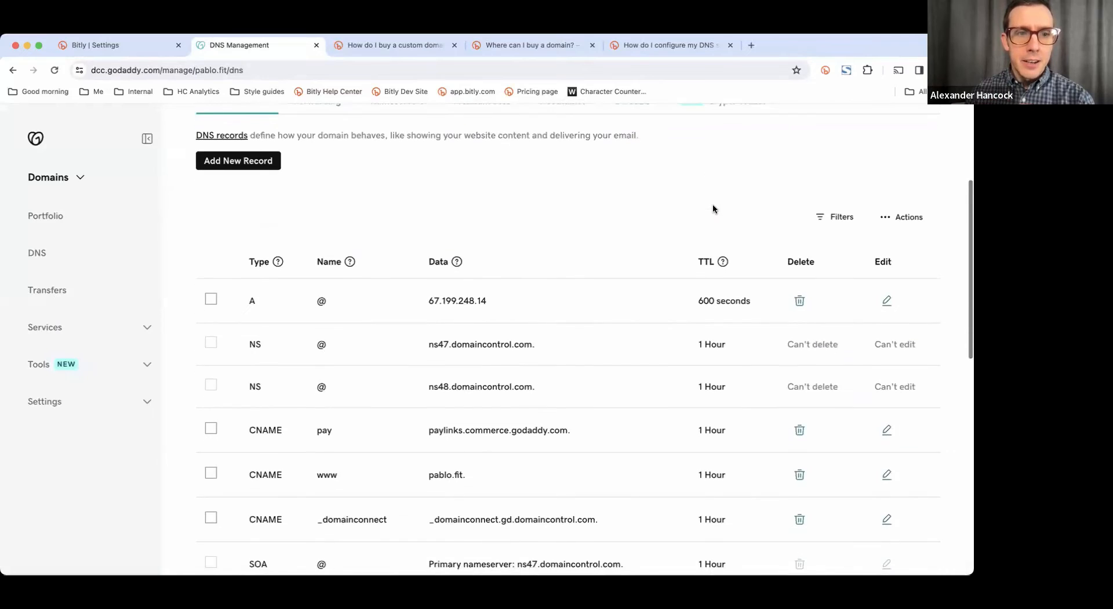
pyautogui.scroll(-1, 714, 205)
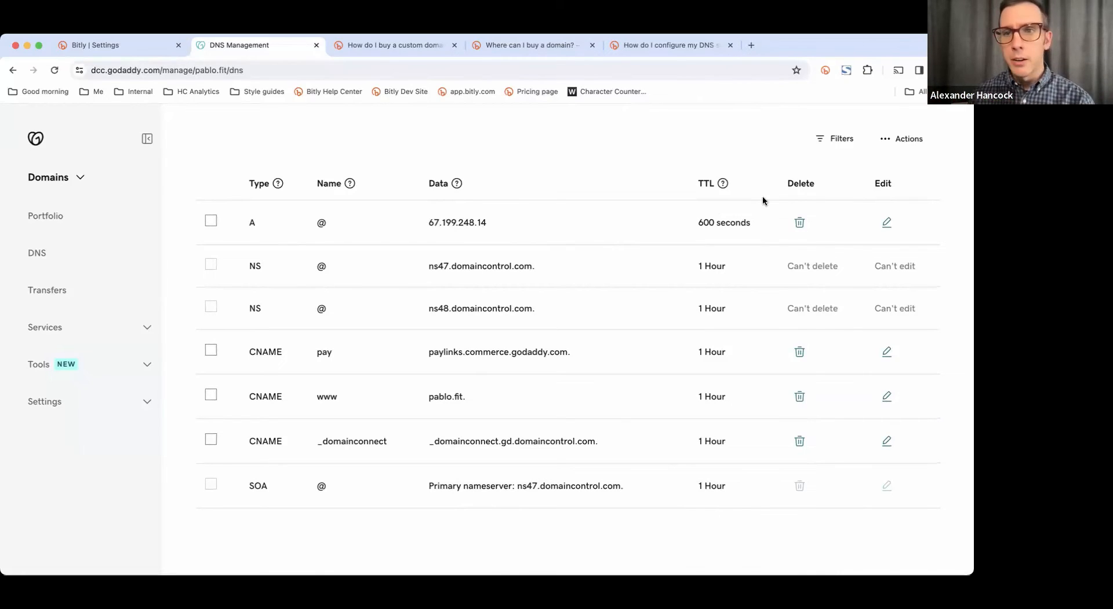
pyautogui.click(887, 224)
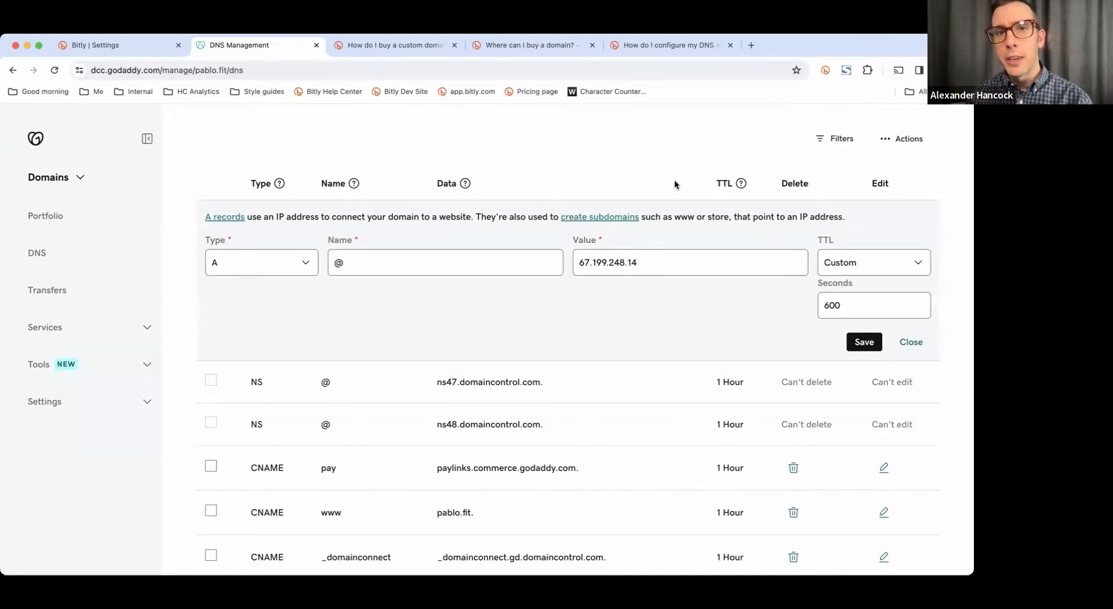
pyautogui.click(683, 46)
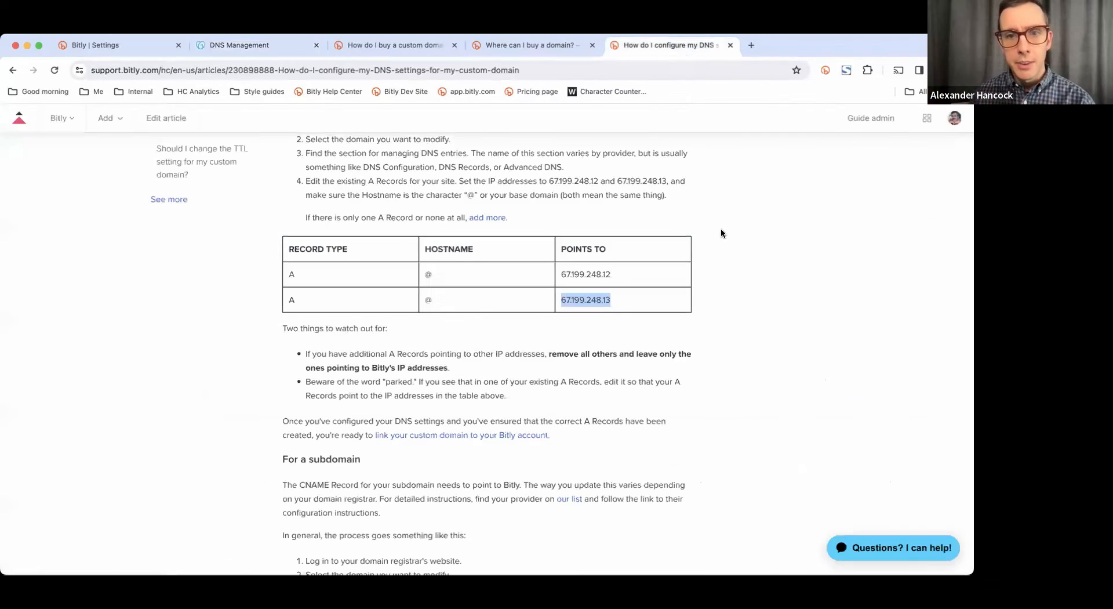
pyautogui.click(721, 231)
pyautogui.moveTo(621, 270); pyautogui.dragTo(561, 274)
pyautogui.press('super+c')
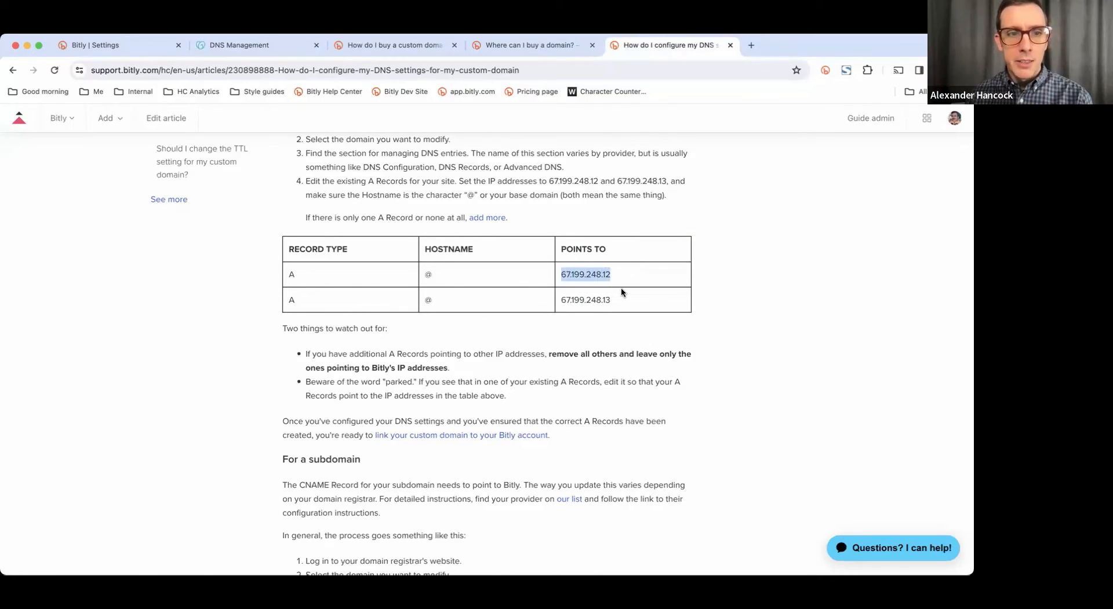
pyautogui.click(289, 50)
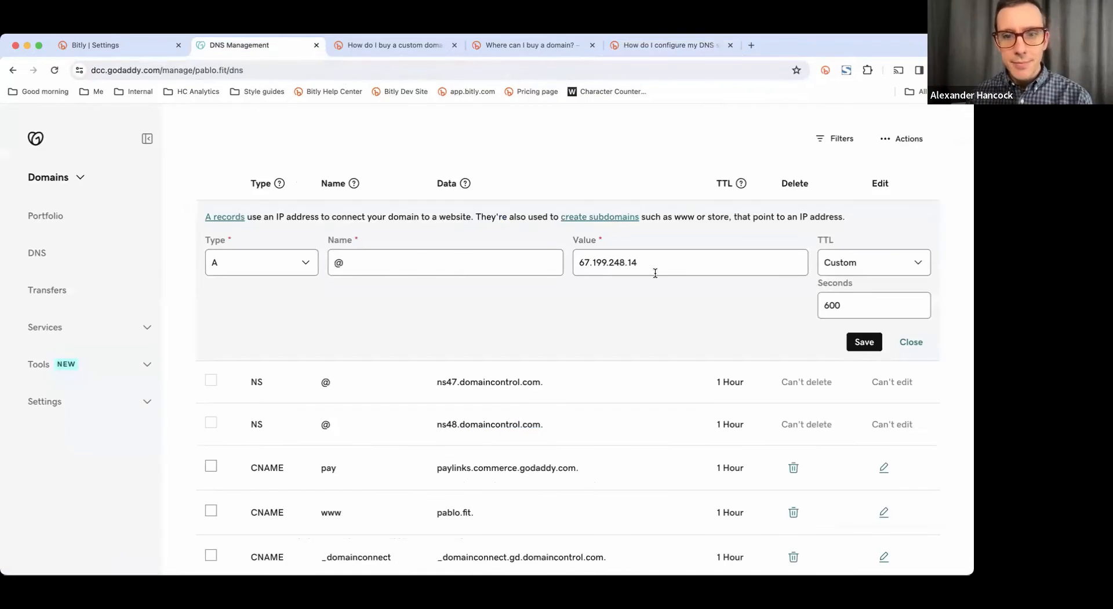
pyautogui.moveTo(651, 262); pyautogui.dragTo(579, 265)
pyautogui.press('super+v')
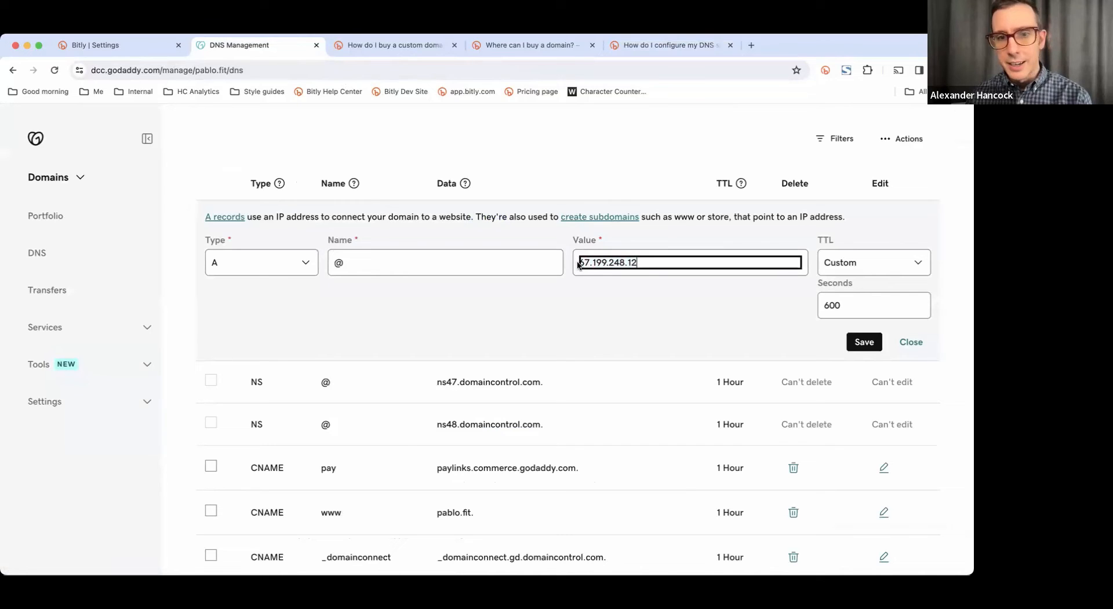
pyautogui.click(853, 340)
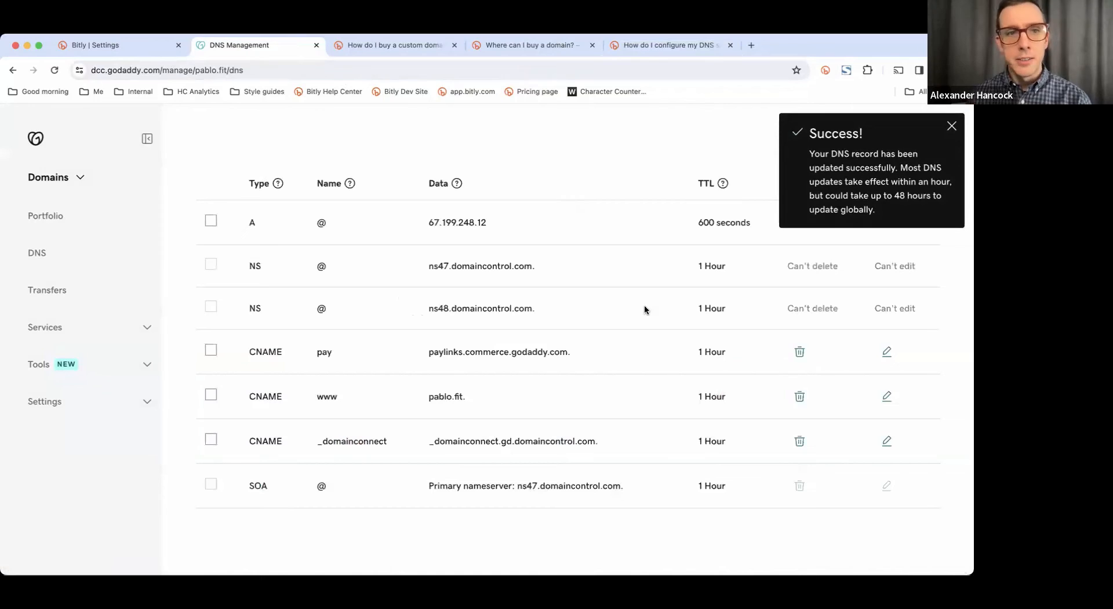
# Start a new DNS record for pablo.fit and copy the second IP address, 67.199.248.13, from Bitly's DNS configuration article
pyautogui.scroll(2, 645, 310)
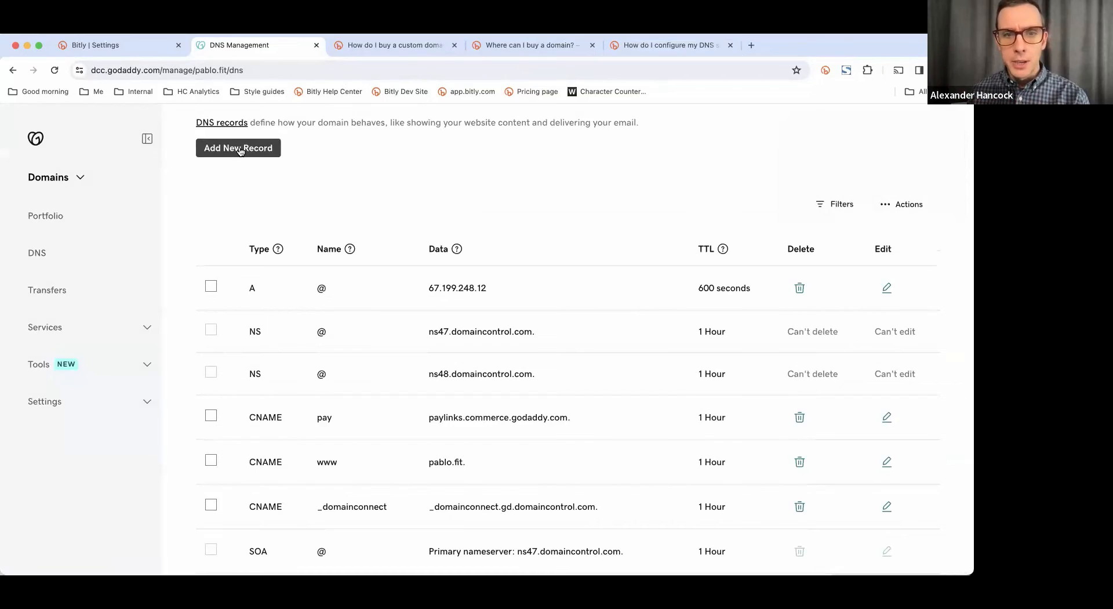
pyautogui.click(241, 150)
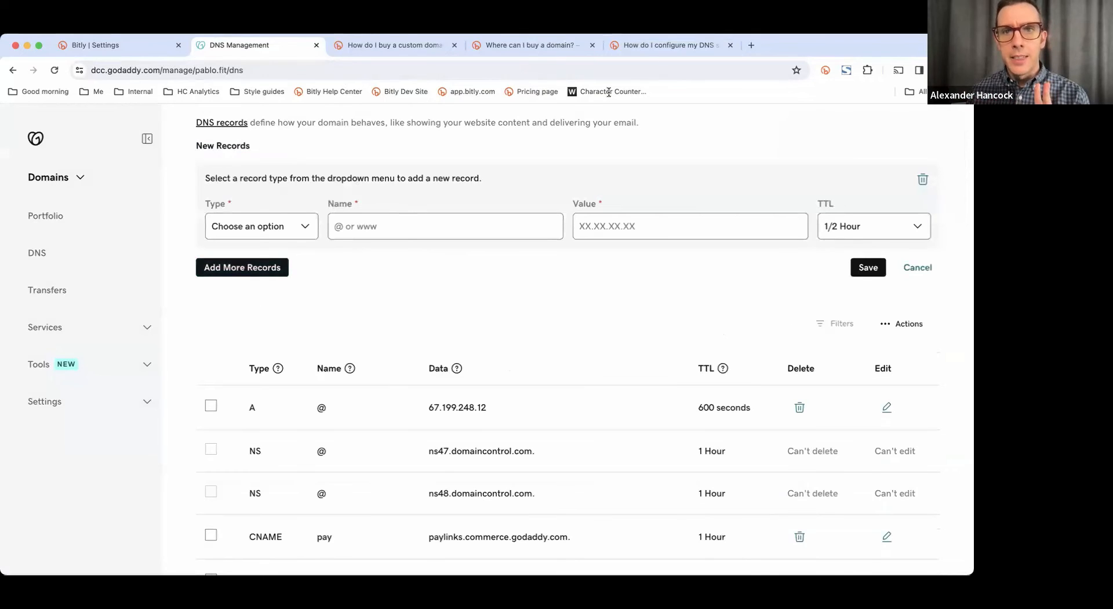
pyautogui.click(666, 45)
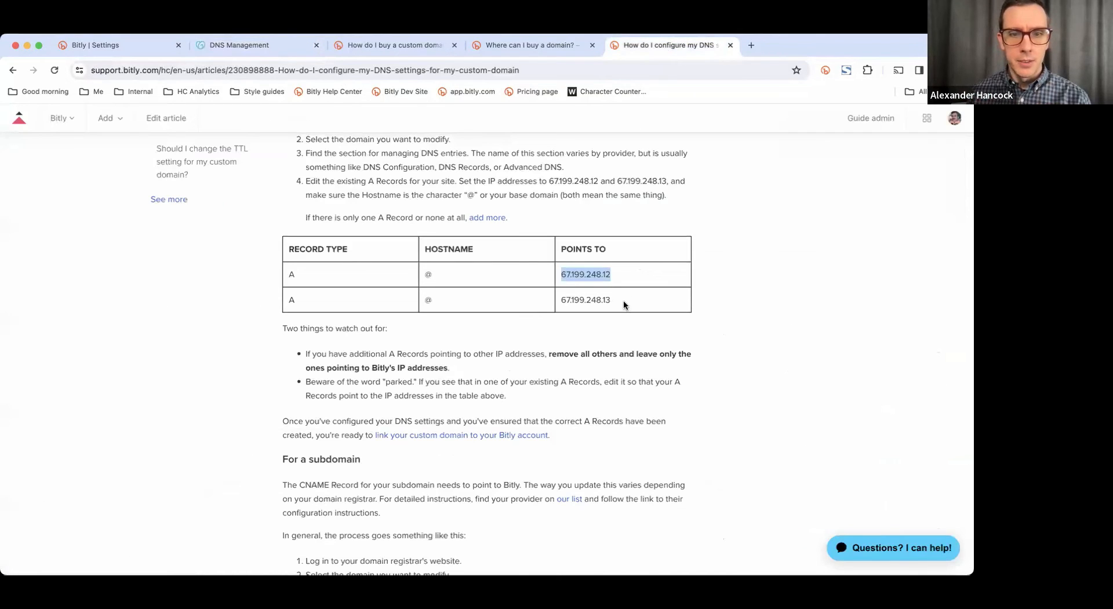
pyautogui.moveTo(613, 300); pyautogui.dragTo(560, 300)
pyautogui.press('super+c')
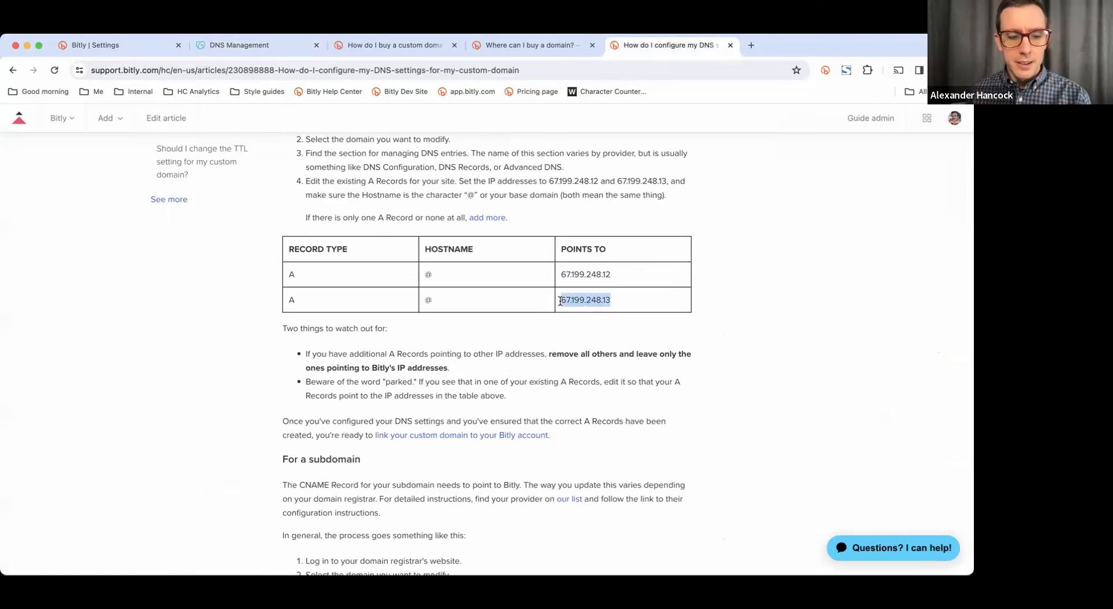
pyautogui.click(269, 46)
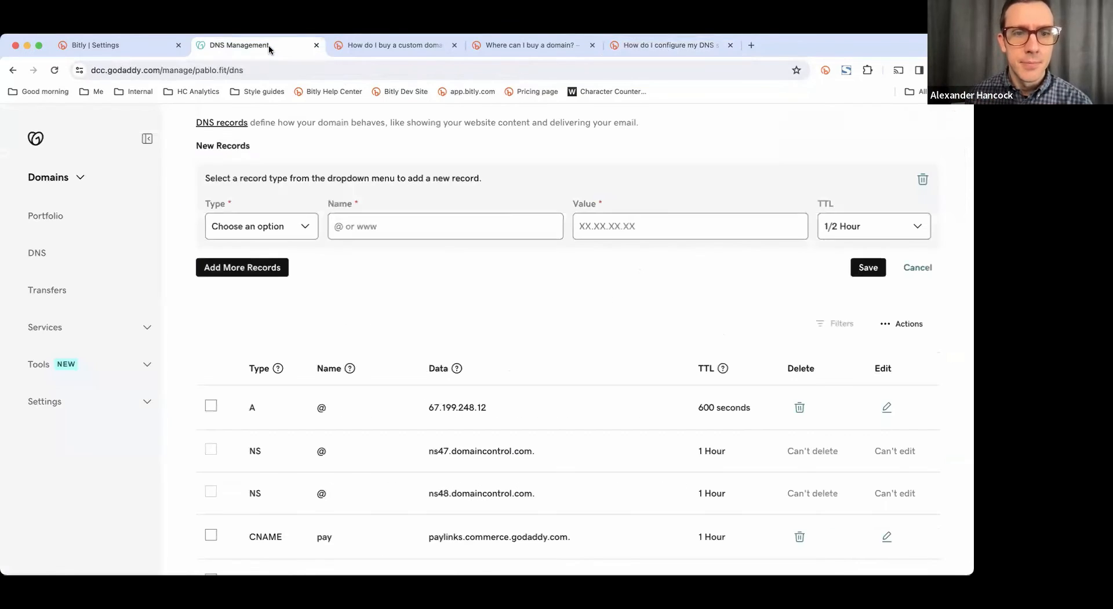
# Define the new record as type A with name @ and value 67.199.248.13, check it against Bitly's article and save it
pyautogui.click(300, 224)
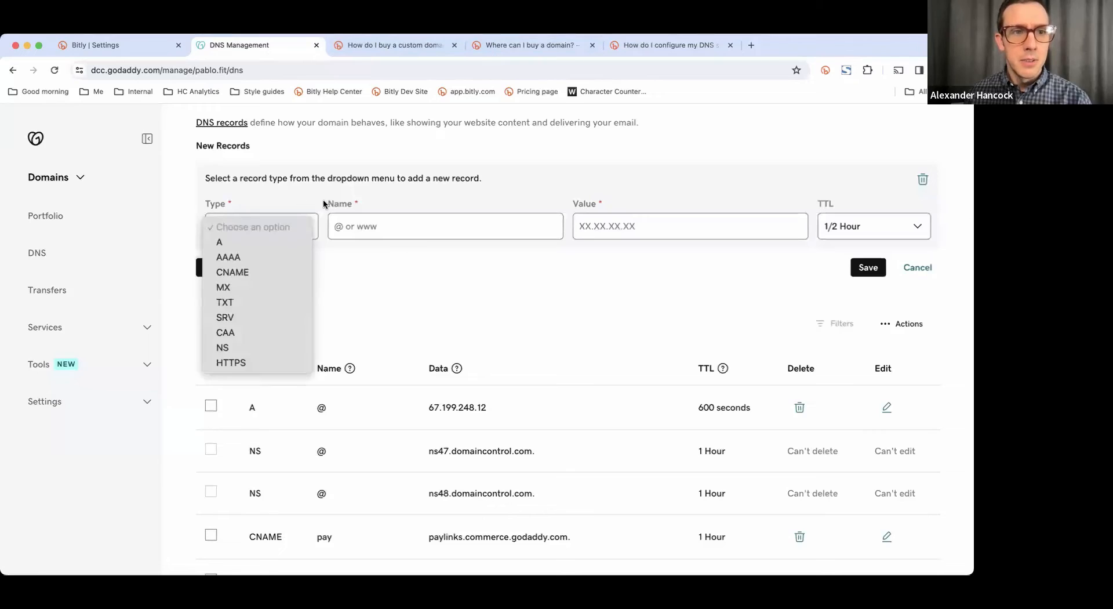
pyautogui.click(294, 242)
pyautogui.click(356, 223)
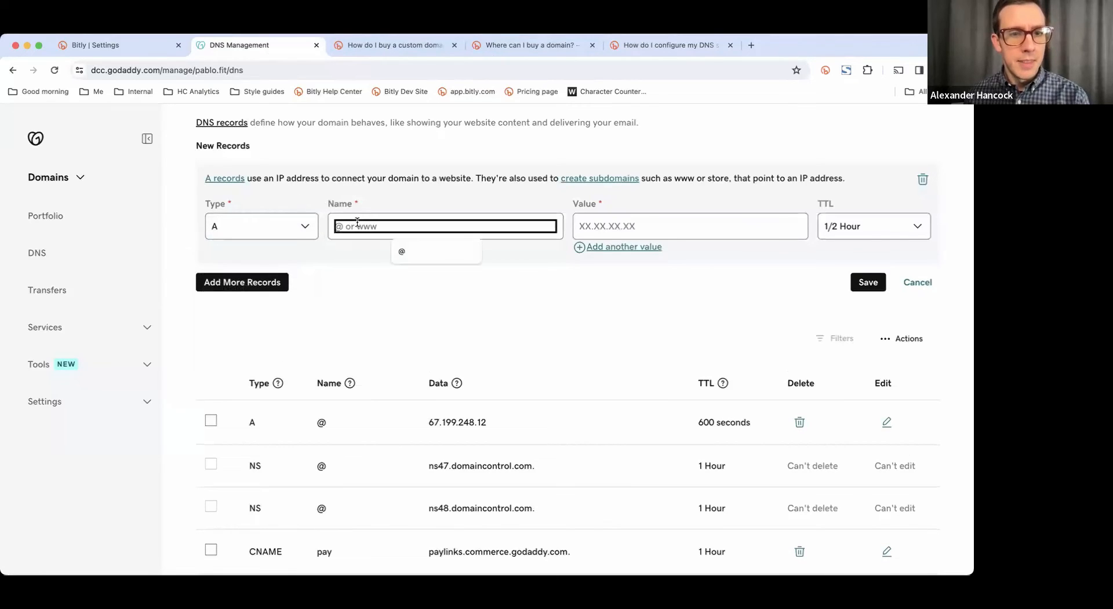
pyautogui.write('@')
pyautogui.click(605, 226)
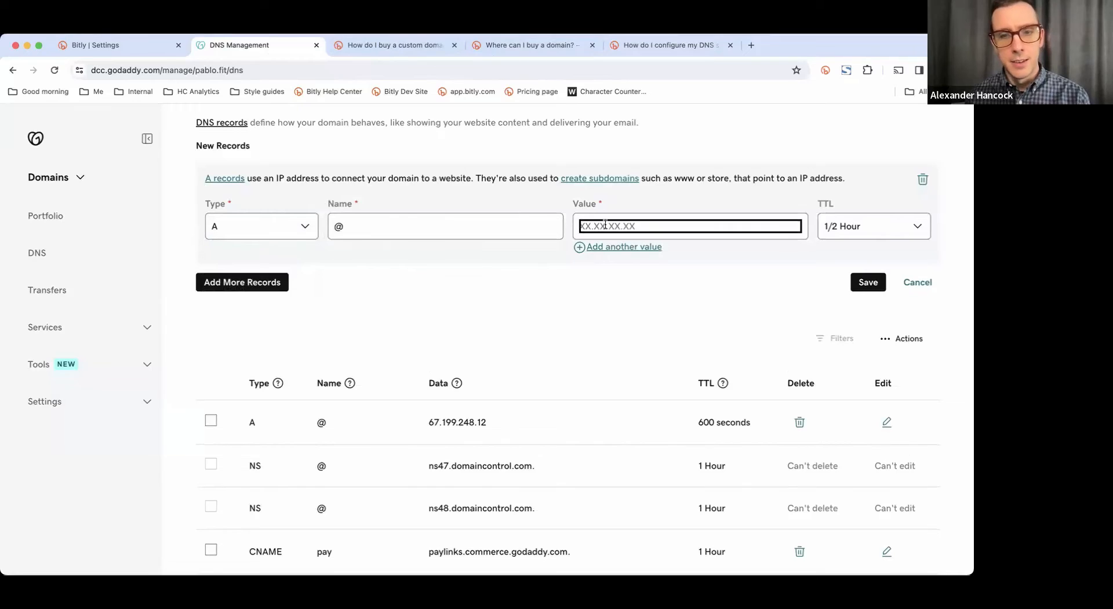
pyautogui.press('super+v')
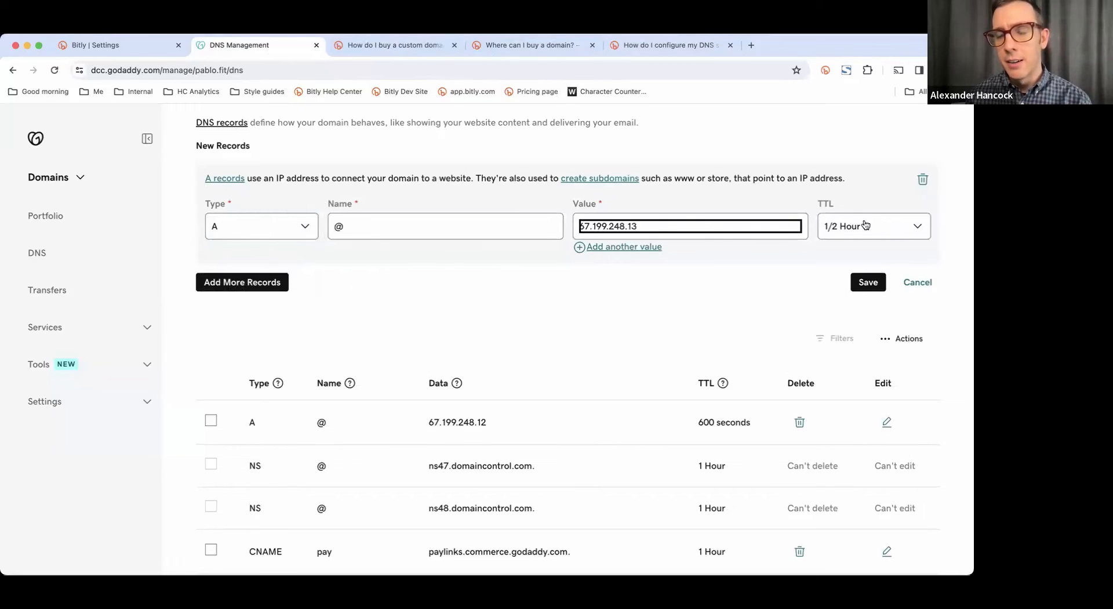
pyautogui.click(828, 204)
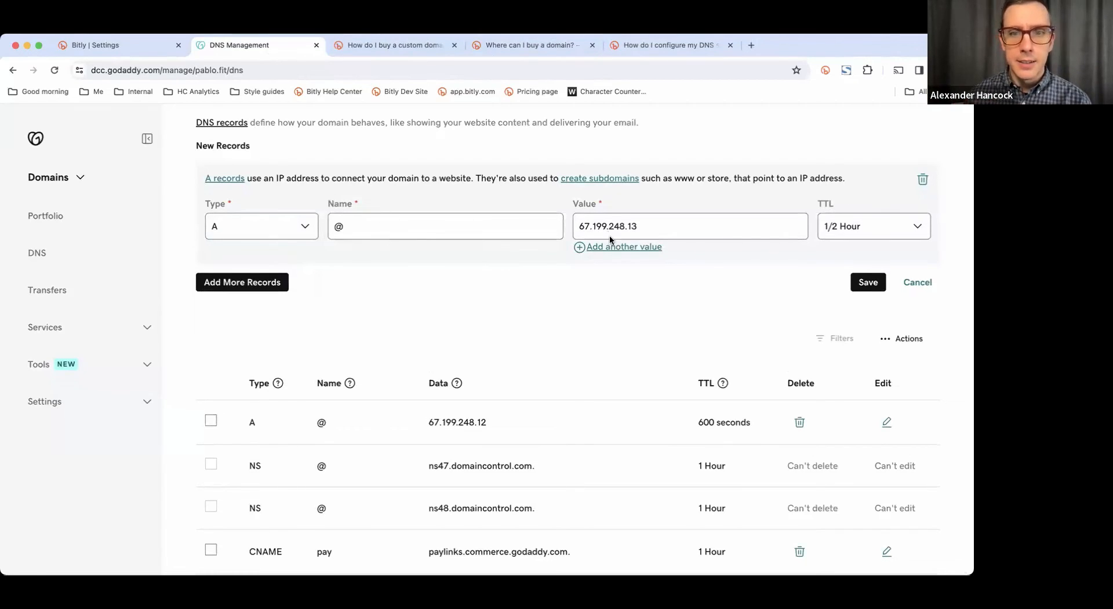
pyautogui.click(696, 46)
pyautogui.click(662, 303)
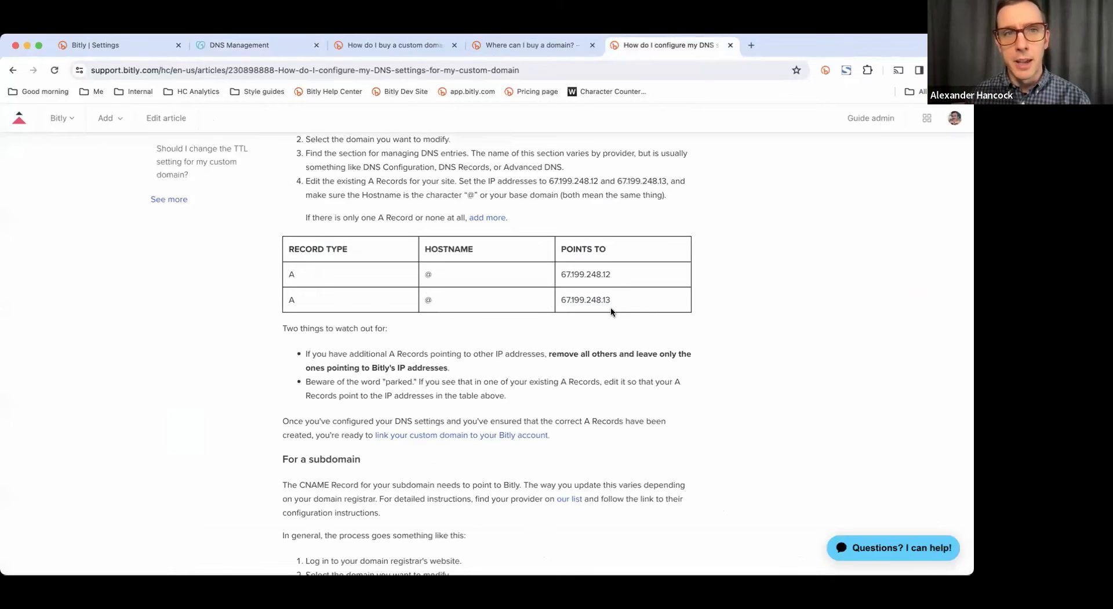
pyautogui.click(282, 50)
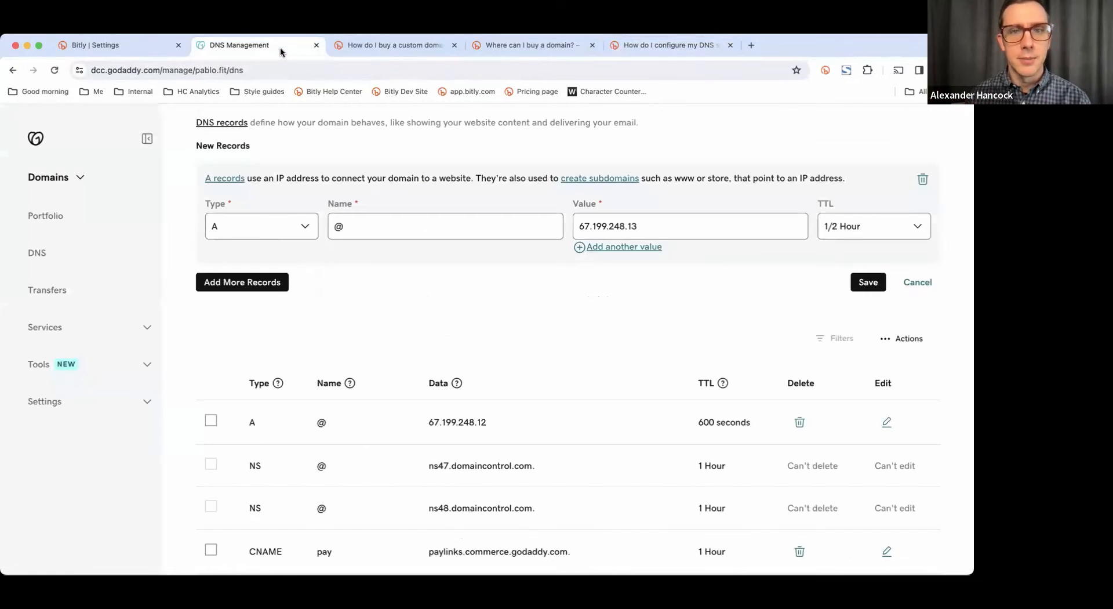
pyautogui.click(865, 283)
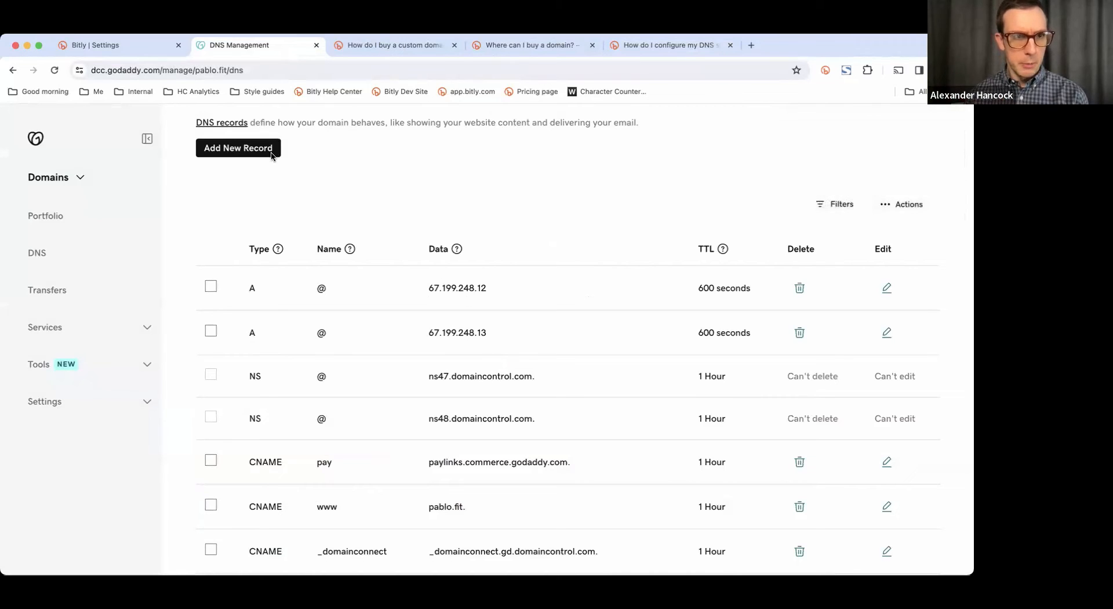
# Switch to Bitly's custom domains settings and start adding a domain with the option to use an own domain
pyautogui.click(120, 46)
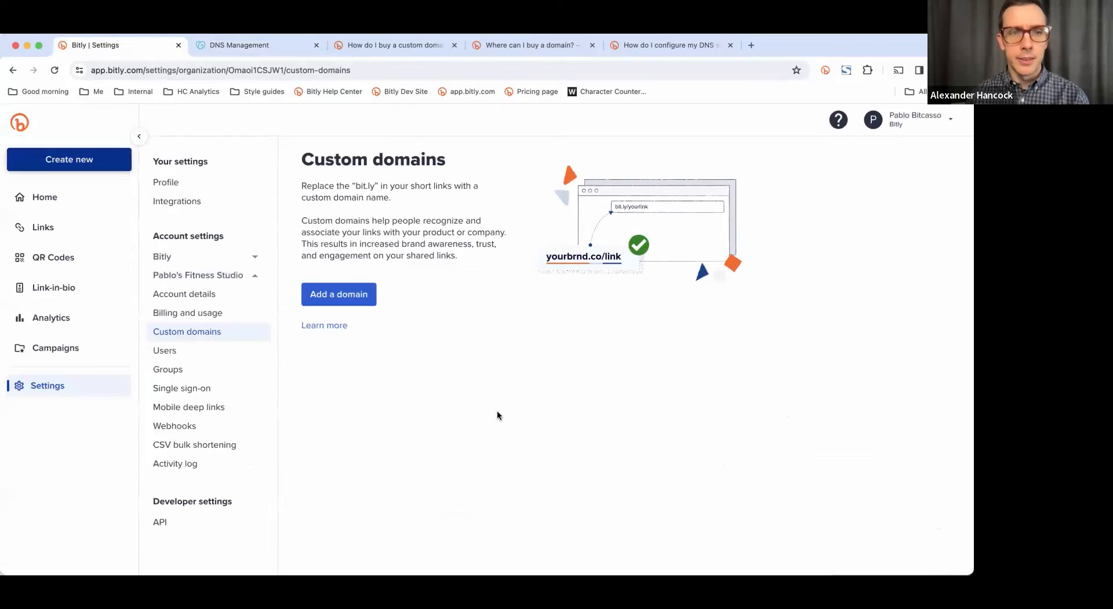
pyautogui.click(376, 293)
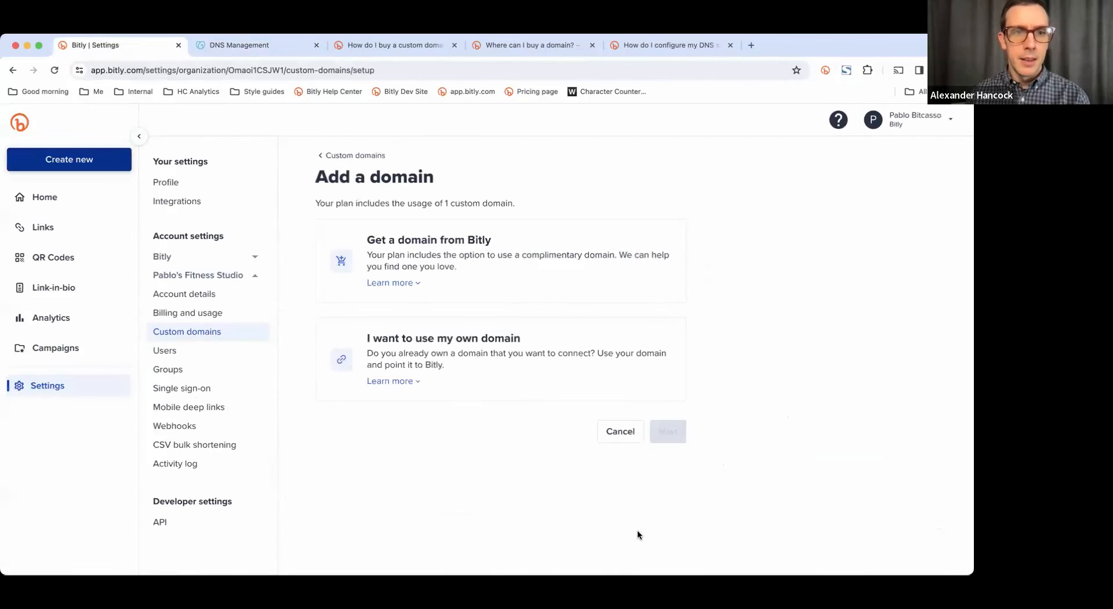
pyautogui.click(495, 360)
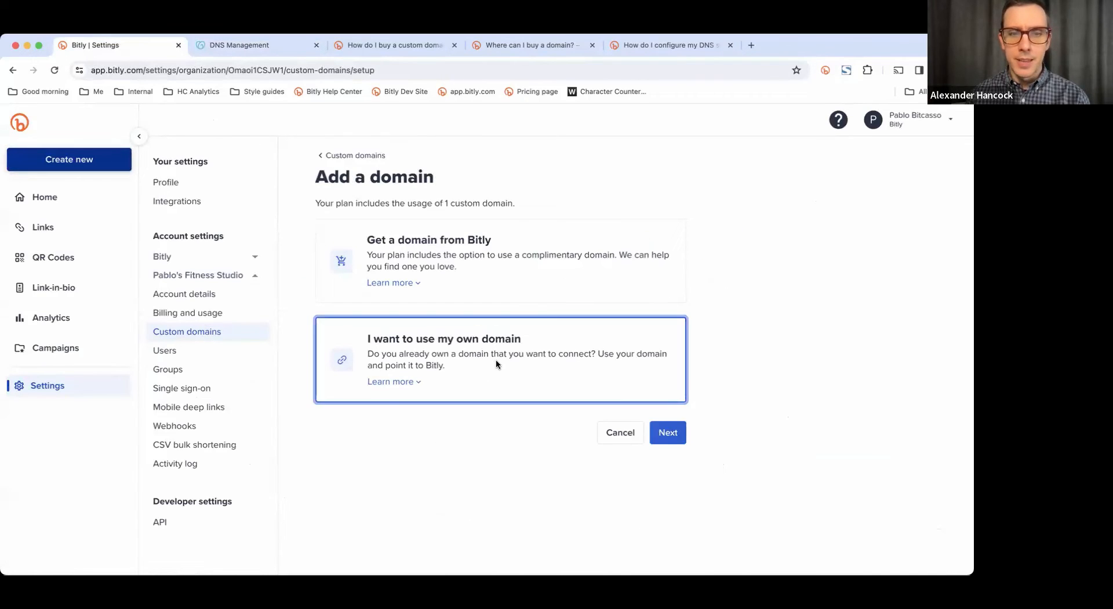
pyautogui.click(667, 435)
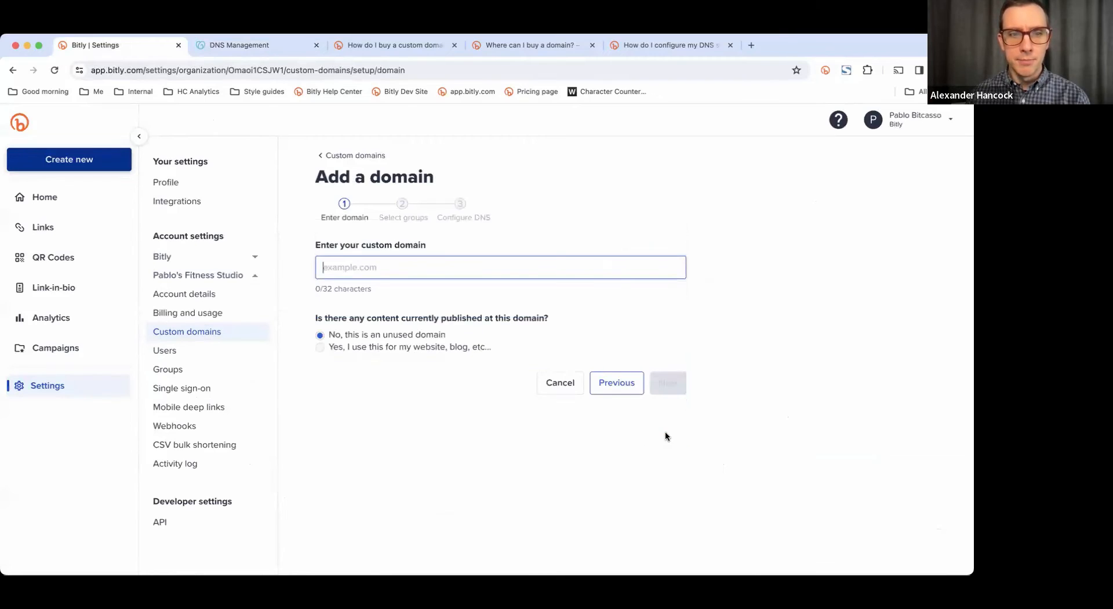
# Enter pablo.fit as the custom domain, mark it as an unused domain and continue to the group selection
pyautogui.write('pab')
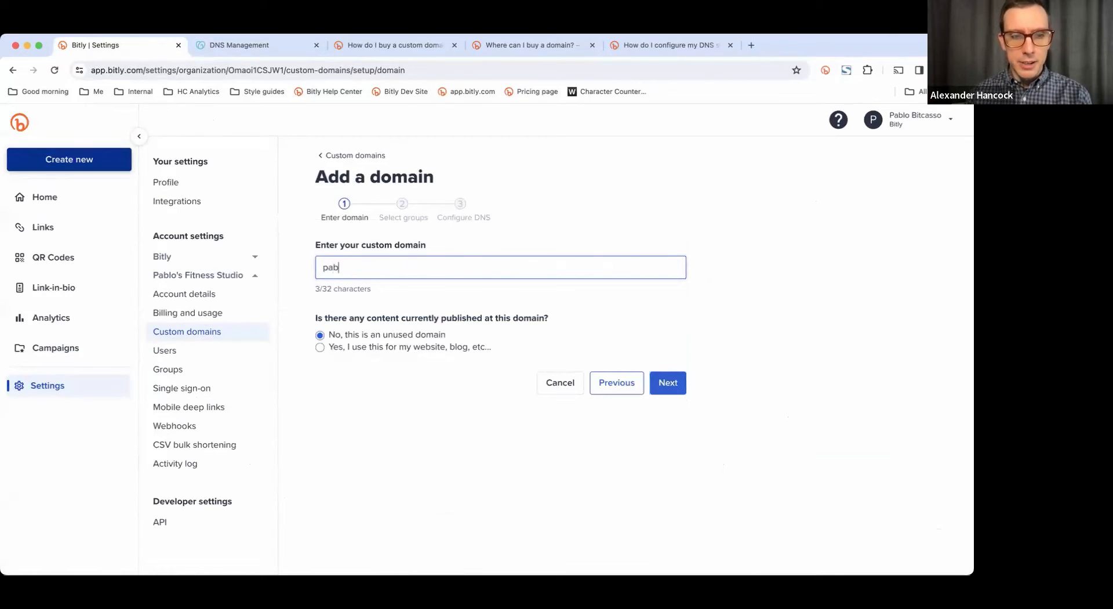
pyautogui.write('lo.fit')
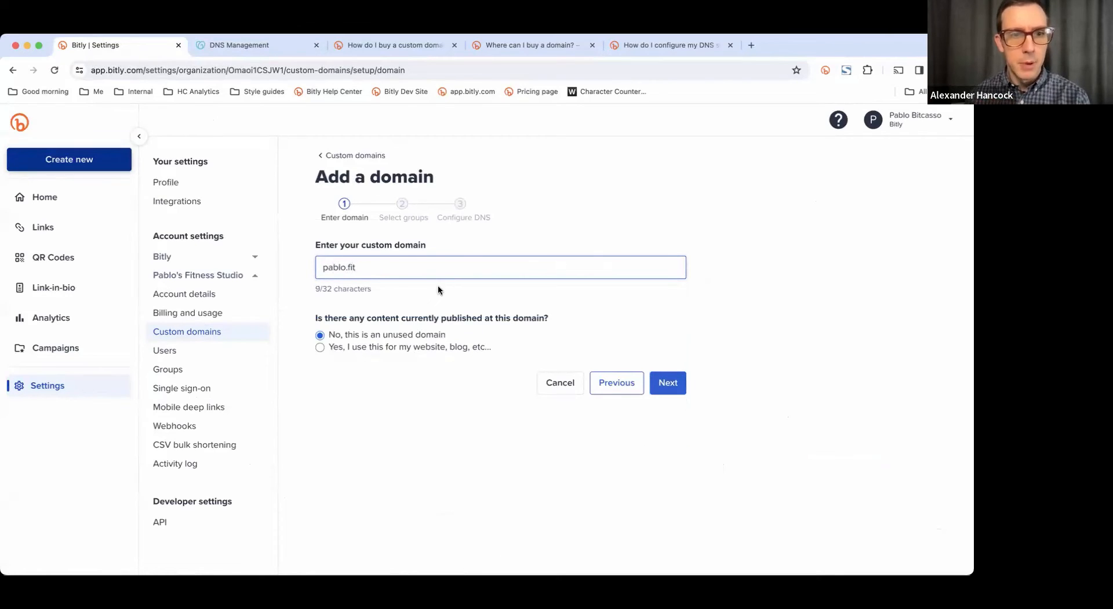
pyautogui.click(430, 301)
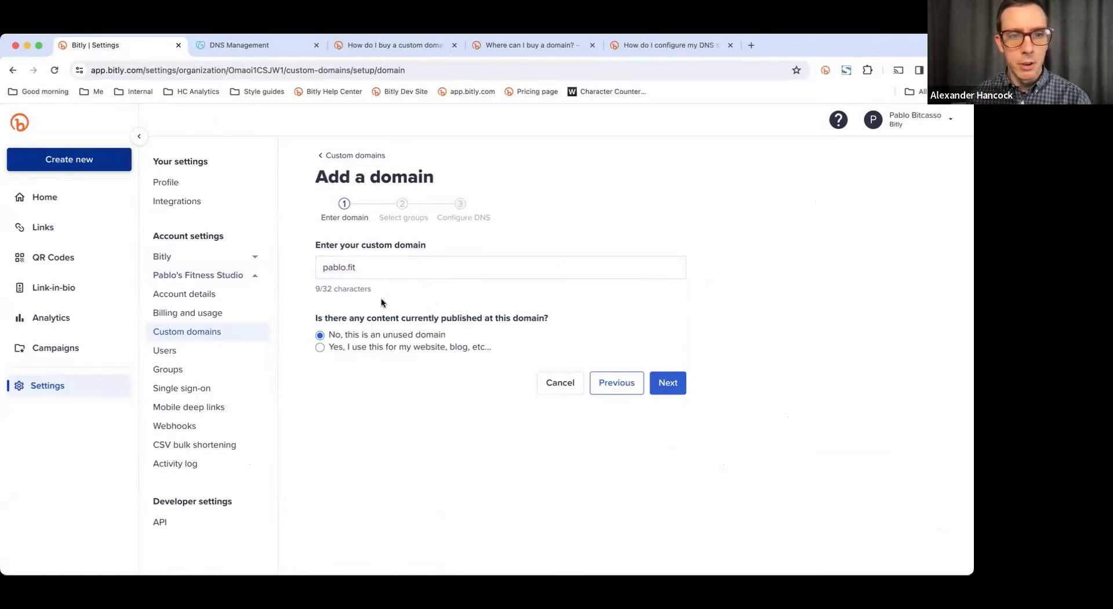
pyautogui.click(320, 335)
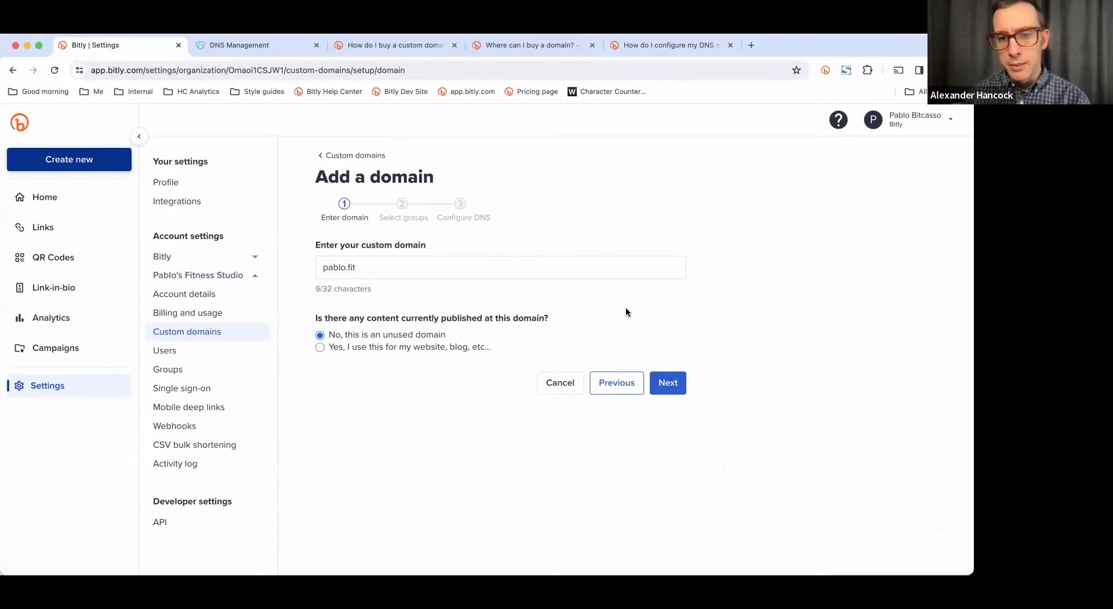
pyautogui.click(673, 383)
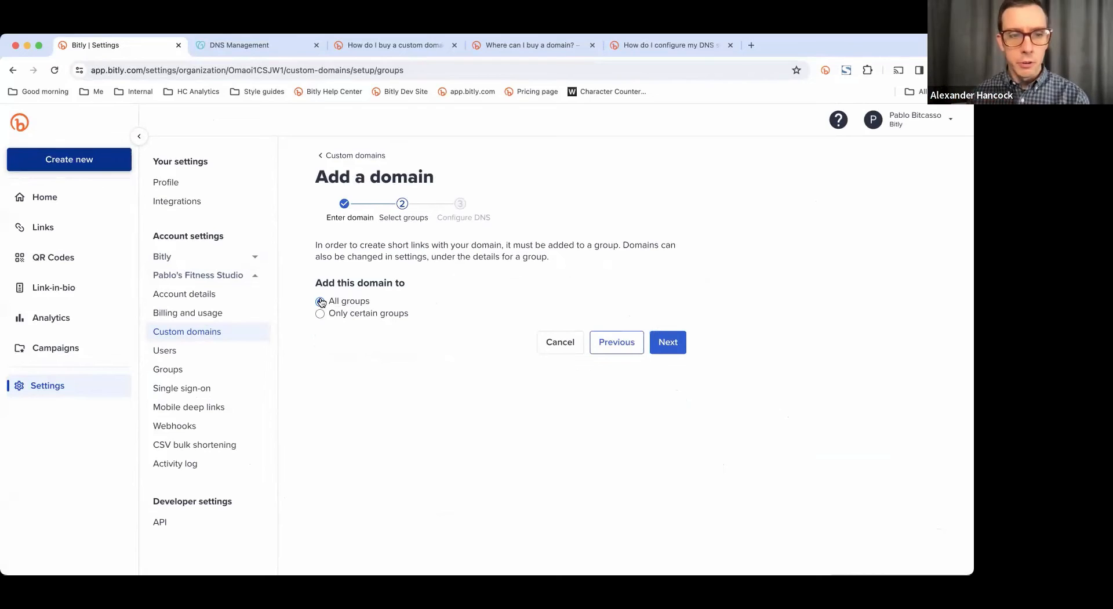
# Look at the list of selectable groups, assign the domain to all groups and continue to the DNS configuration
pyautogui.click(320, 313)
pyautogui.click(358, 331)
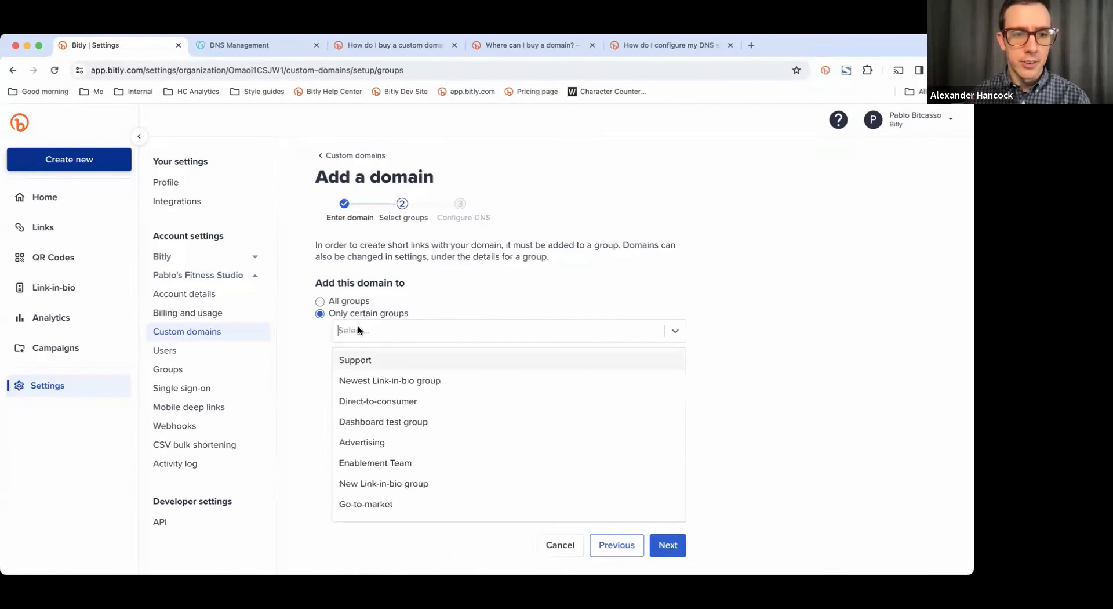
pyautogui.click(322, 302)
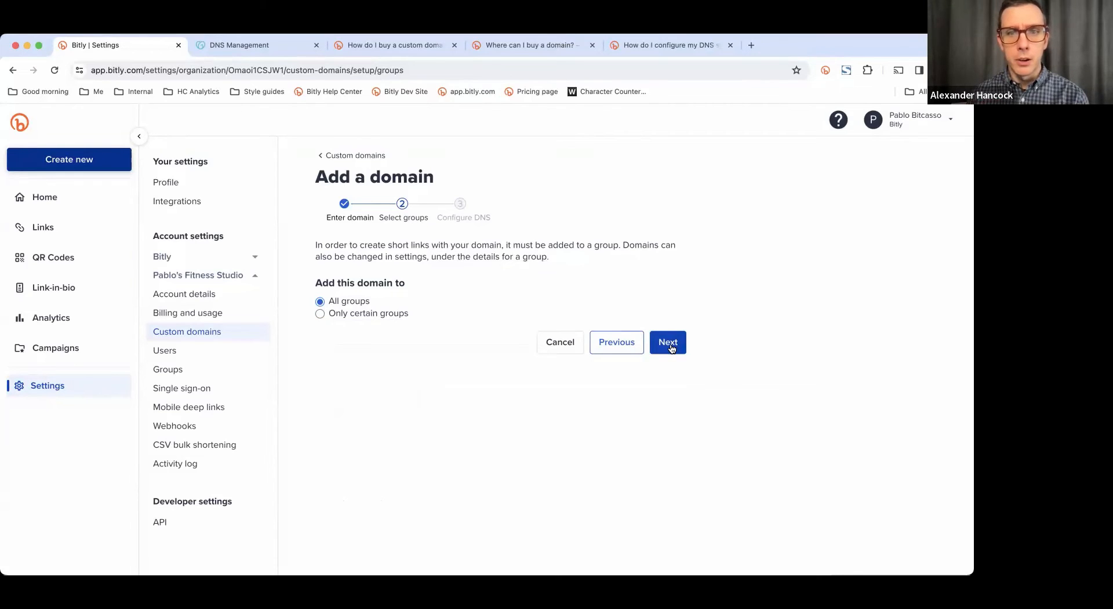
pyautogui.click(670, 344)
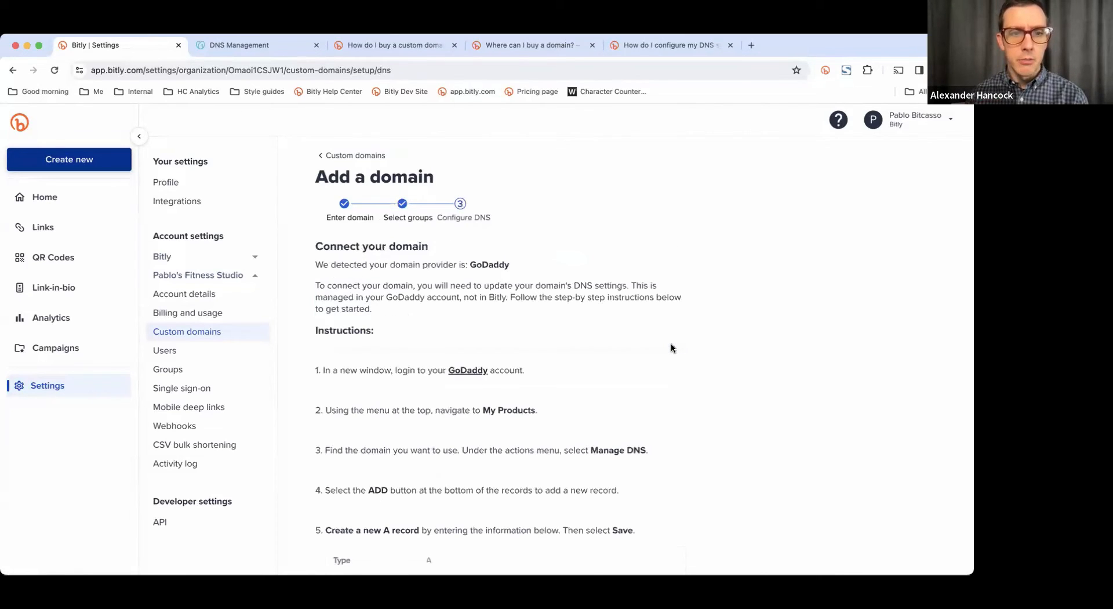
# Review the GoDaddy DNS instructions for the two A records and submit the domain to Bitly
pyautogui.scroll(-1, 631, 327)
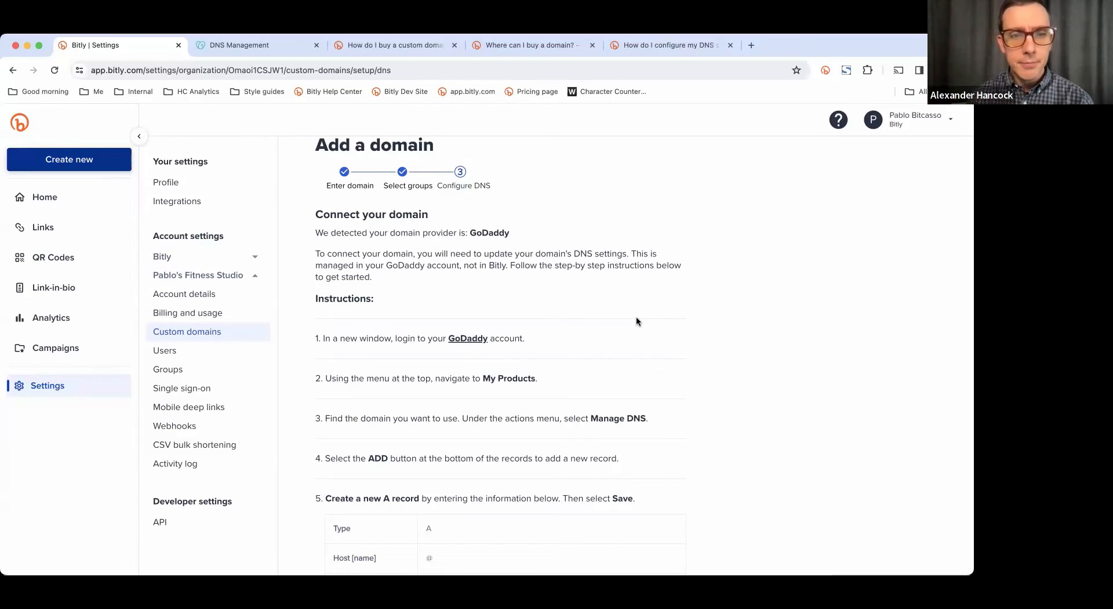
pyautogui.scroll(-3, 637, 317)
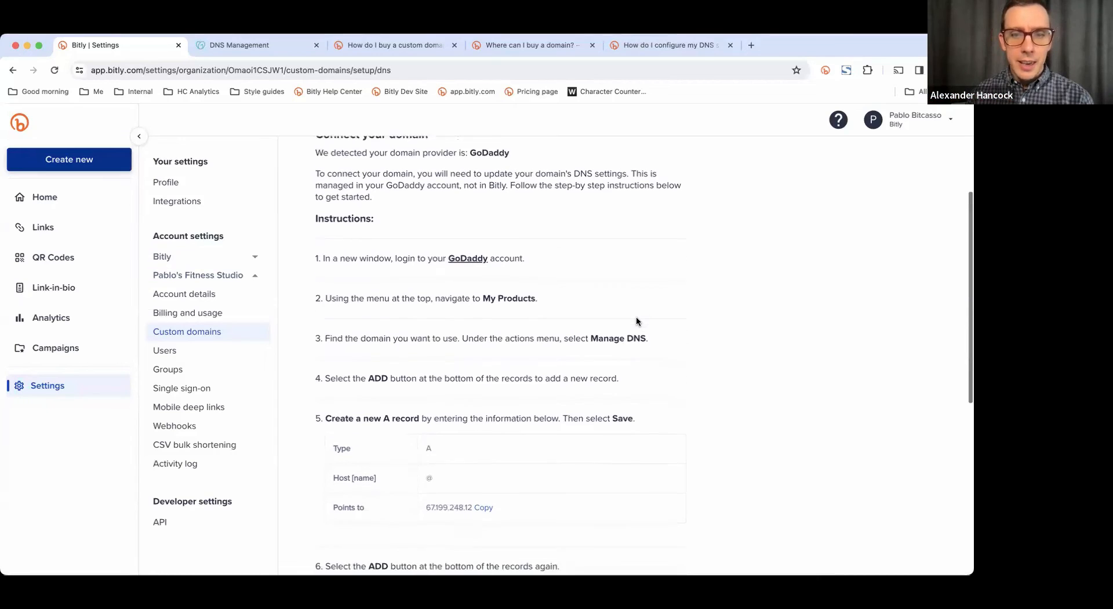
pyautogui.scroll(-1, 636, 321)
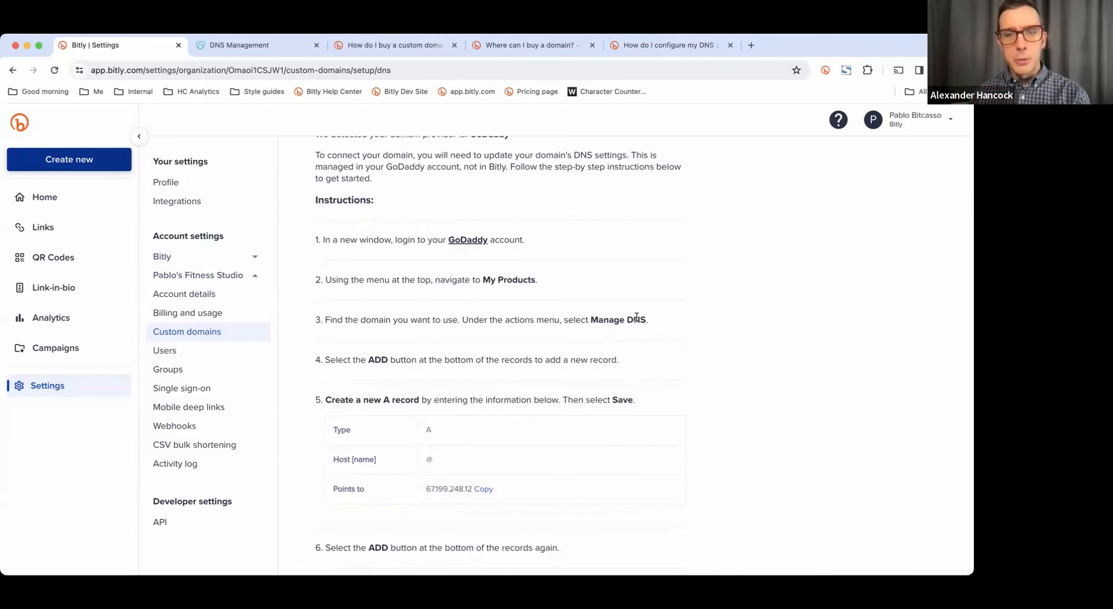
pyautogui.scroll(-2, 636, 317)
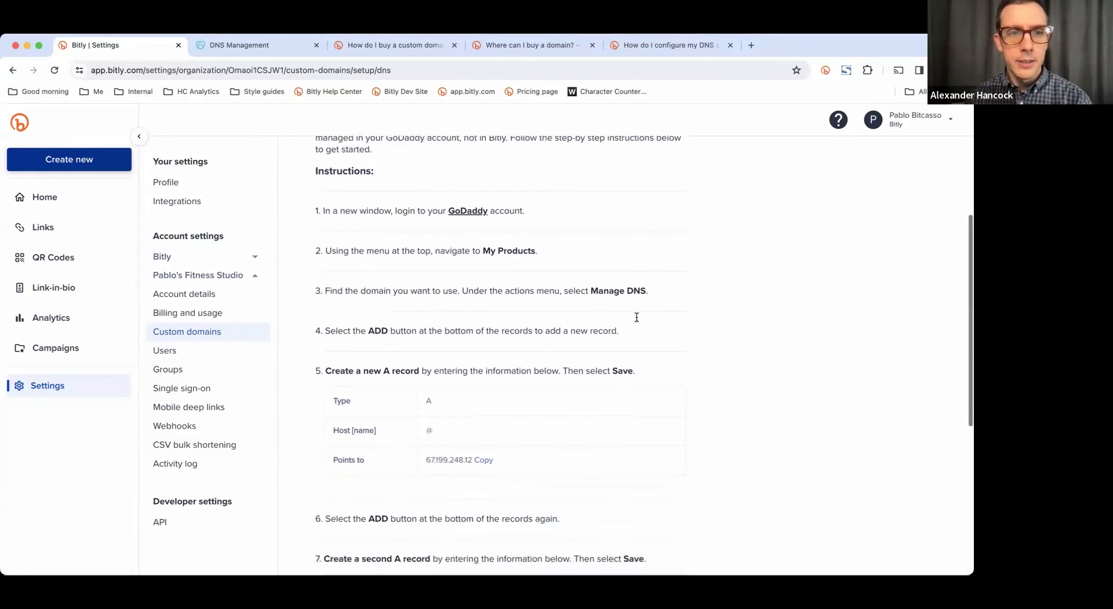
pyautogui.scroll(-4, 636, 317)
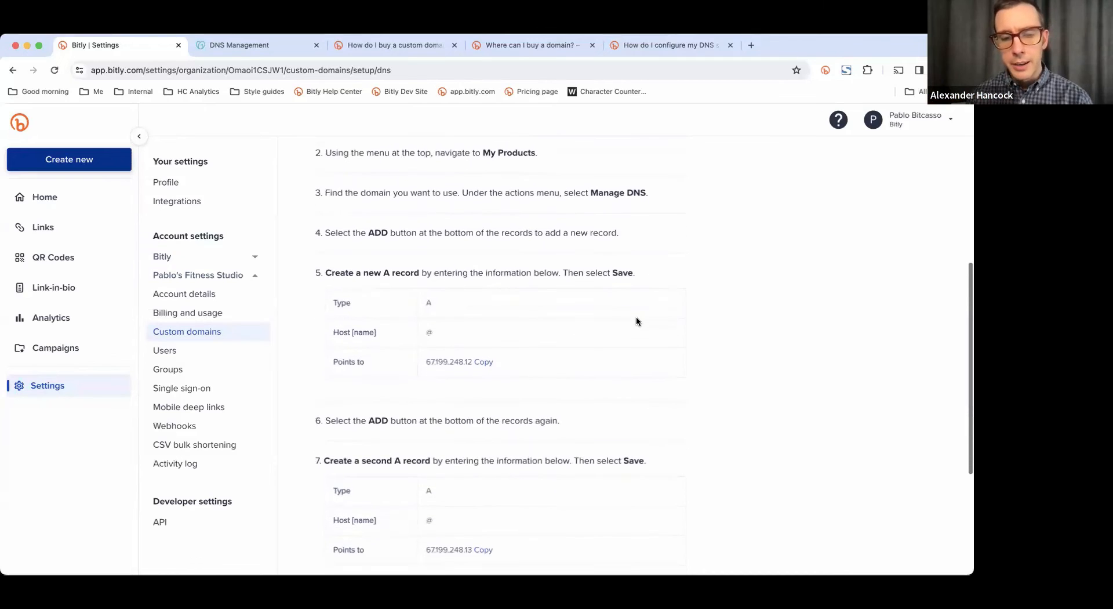
pyautogui.scroll(-6, 636, 320)
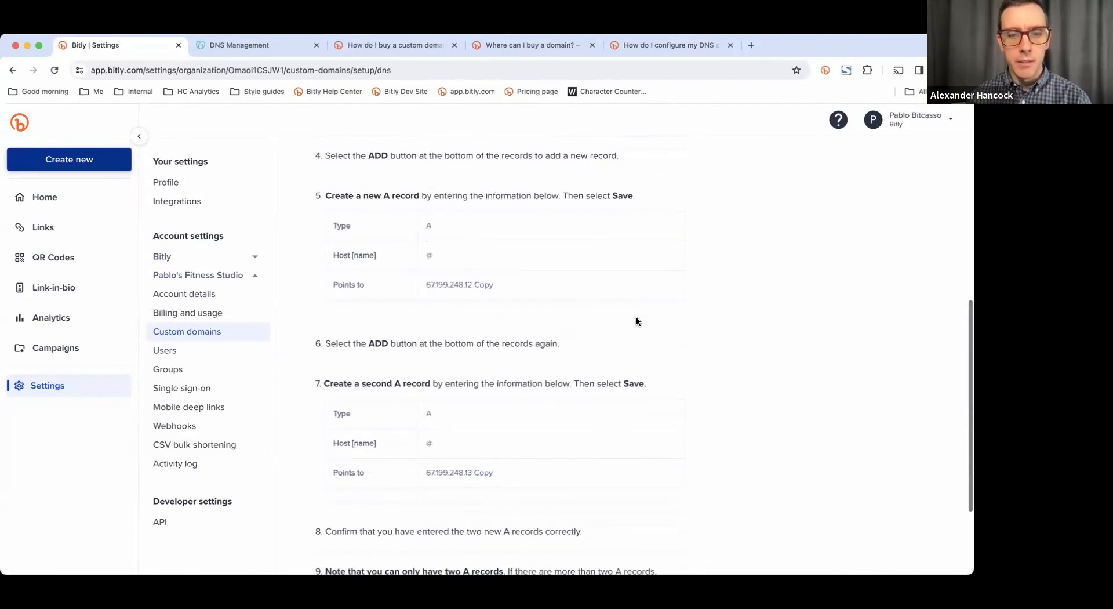
pyautogui.scroll(-1, 636, 321)
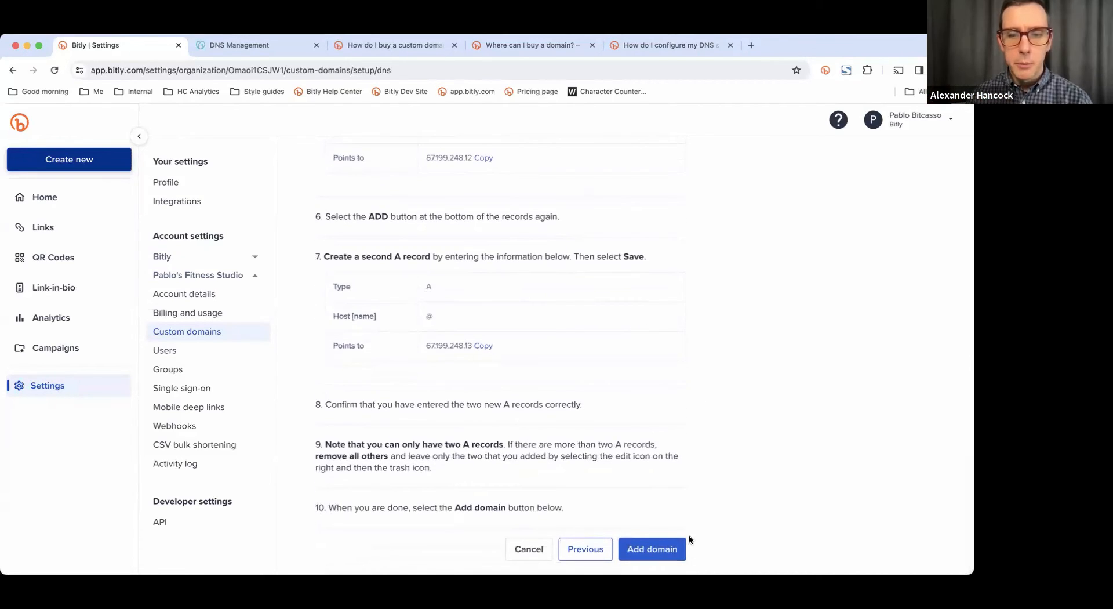
pyautogui.click(651, 551)
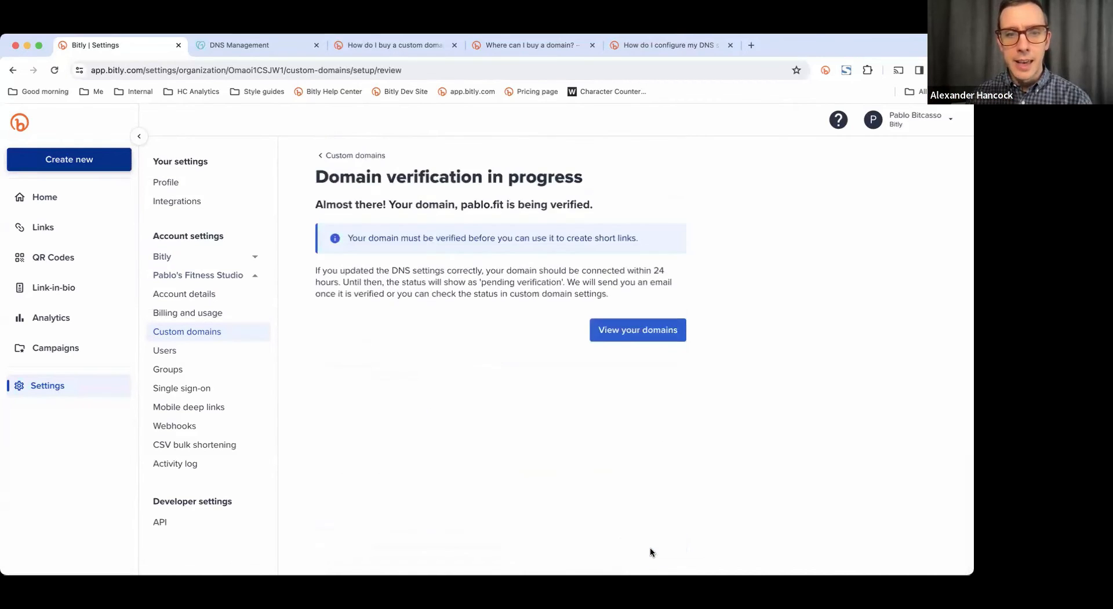